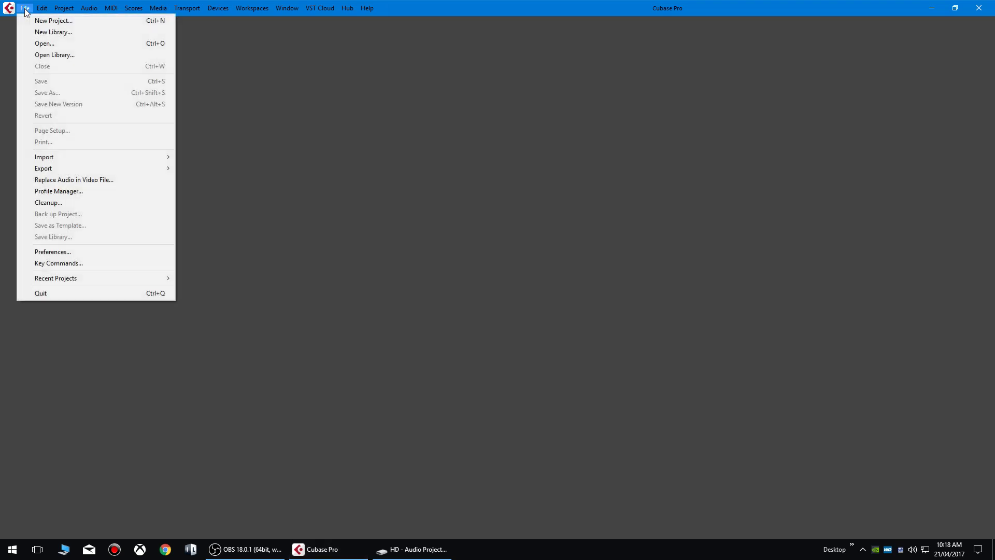
click(32, 21)
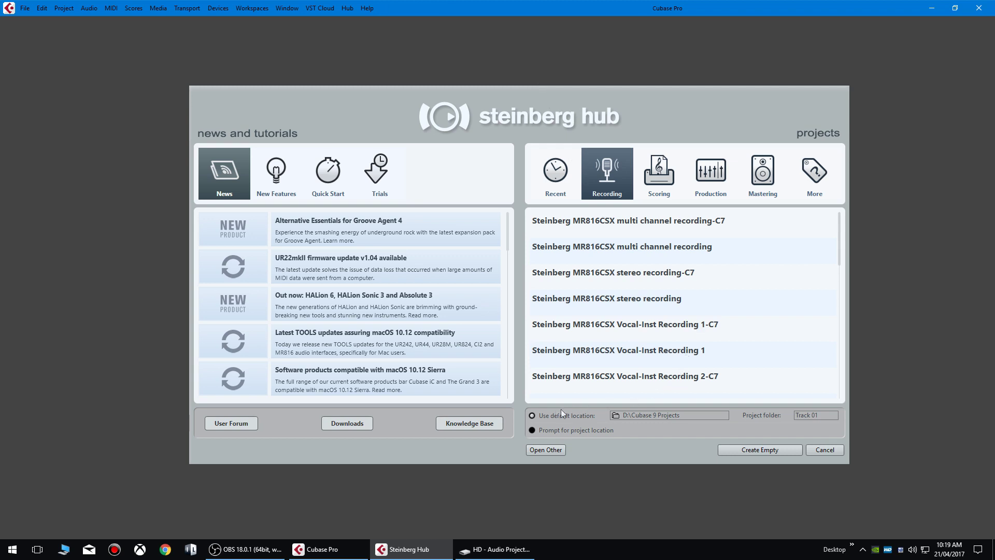
Enable Use default location and point it at a new 'Cubase 9 Projects' folder on HD - Audio Projects (D:).
click(545, 418)
click(618, 415)
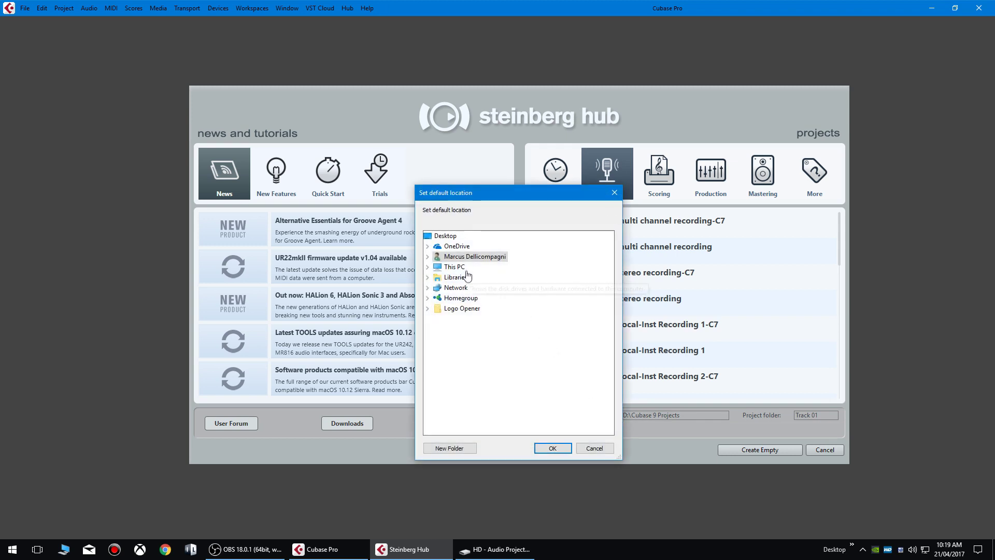
click(428, 267)
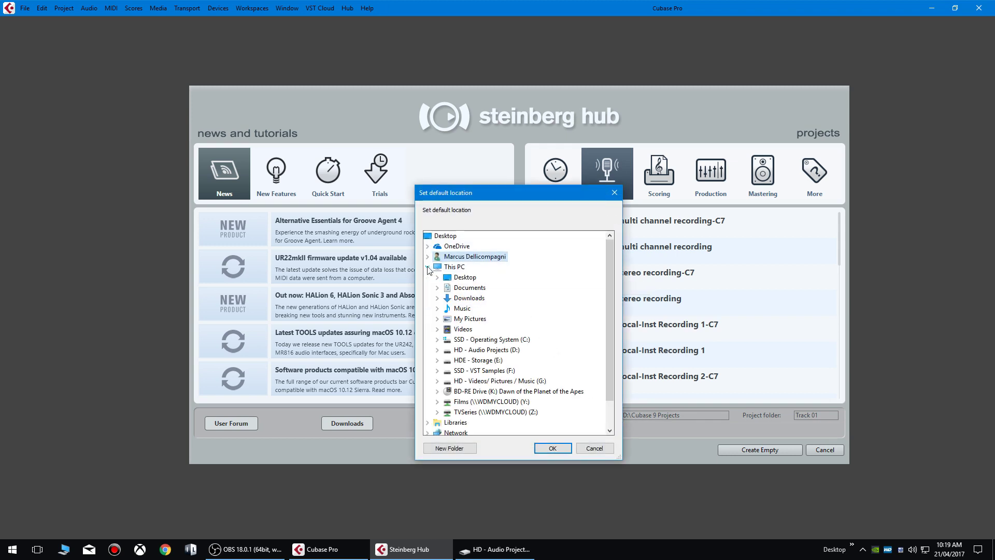
double_click(504, 351)
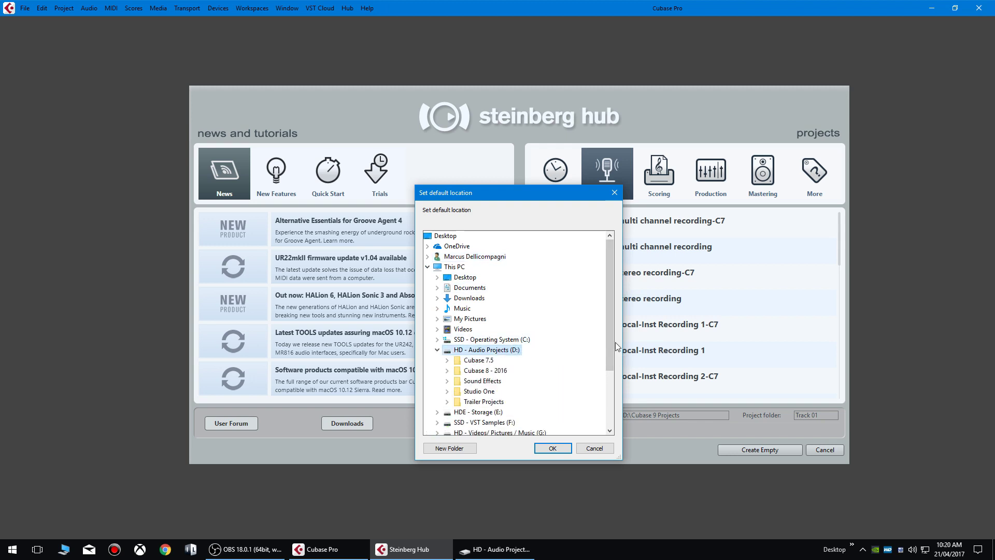
scroll(611, 346, down, 1)
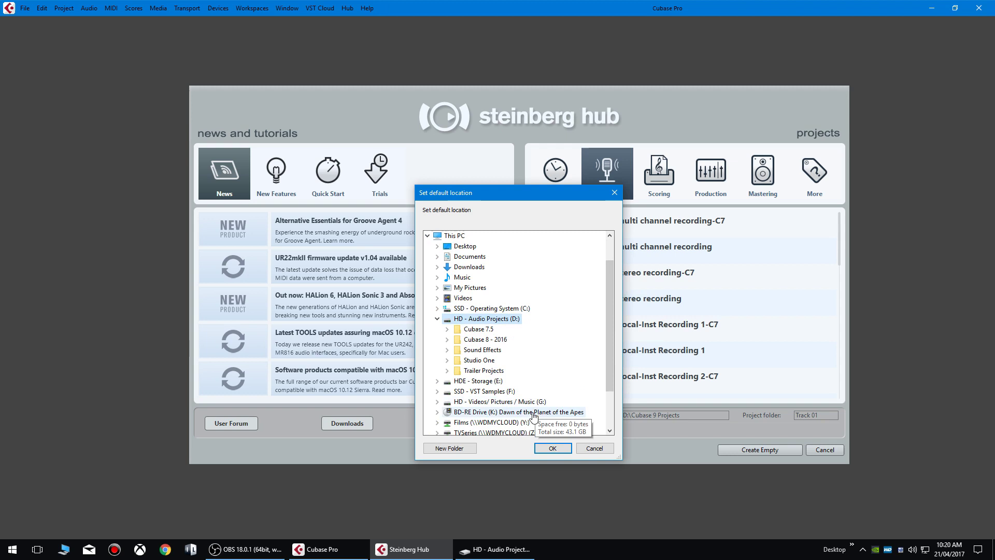
click(449, 448)
text(Cubas)
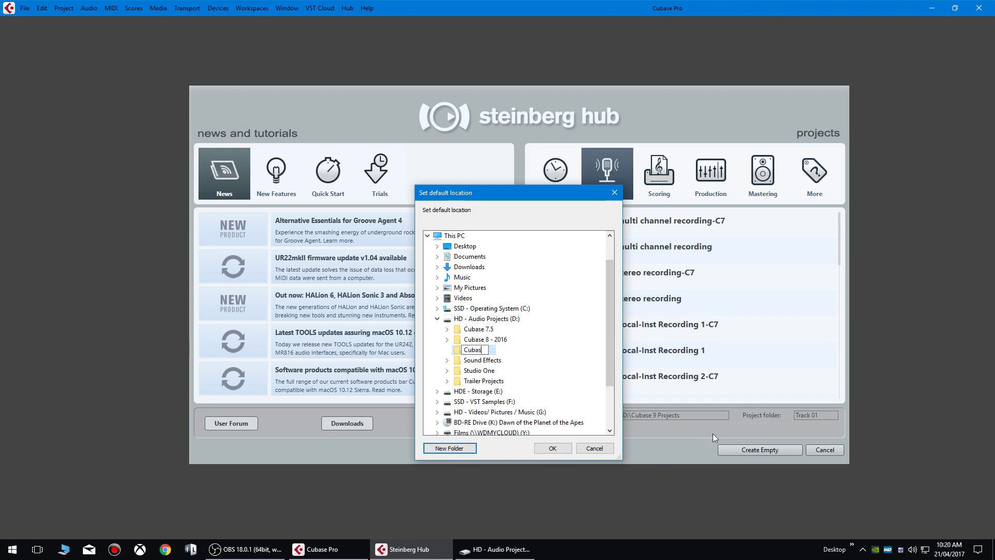
text(e 9 Projects)
key(Return)
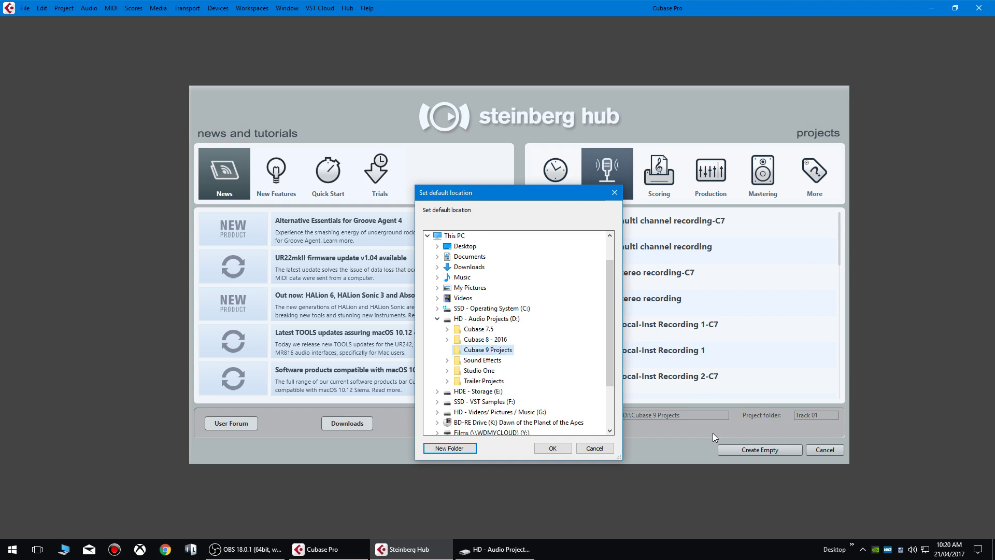
click(553, 448)
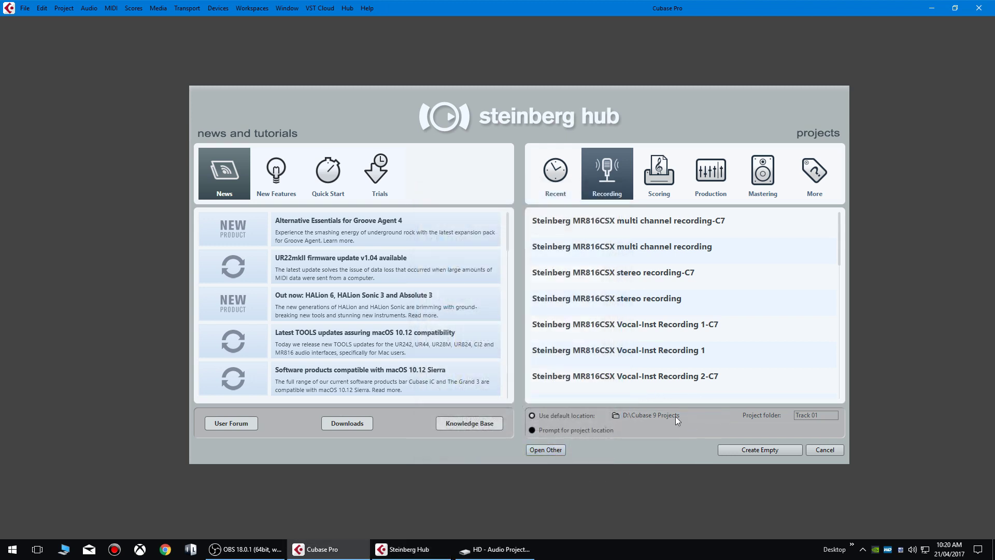
Create an empty project in project folder 'Track 01' and add one audio track.
click(832, 416)
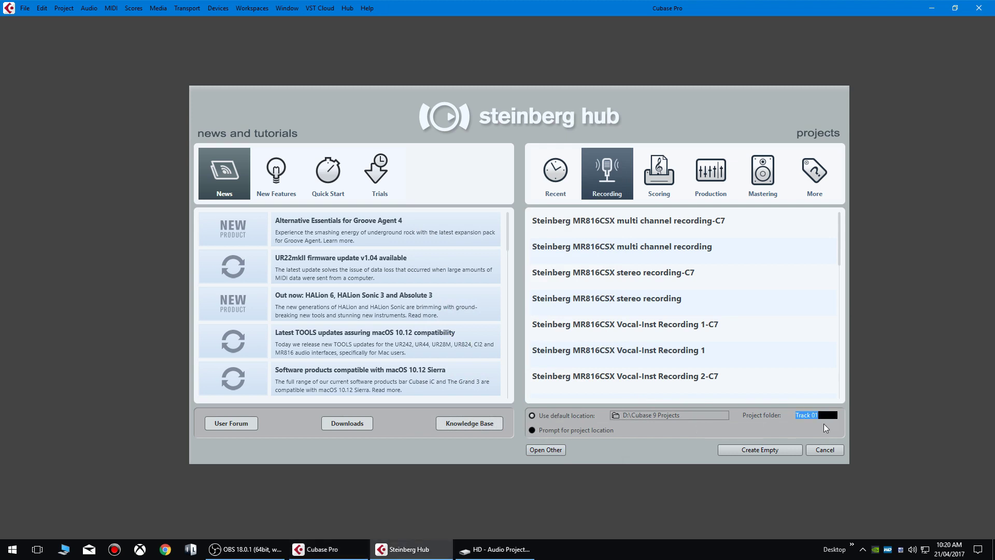
text(Track 01)
click(760, 449)
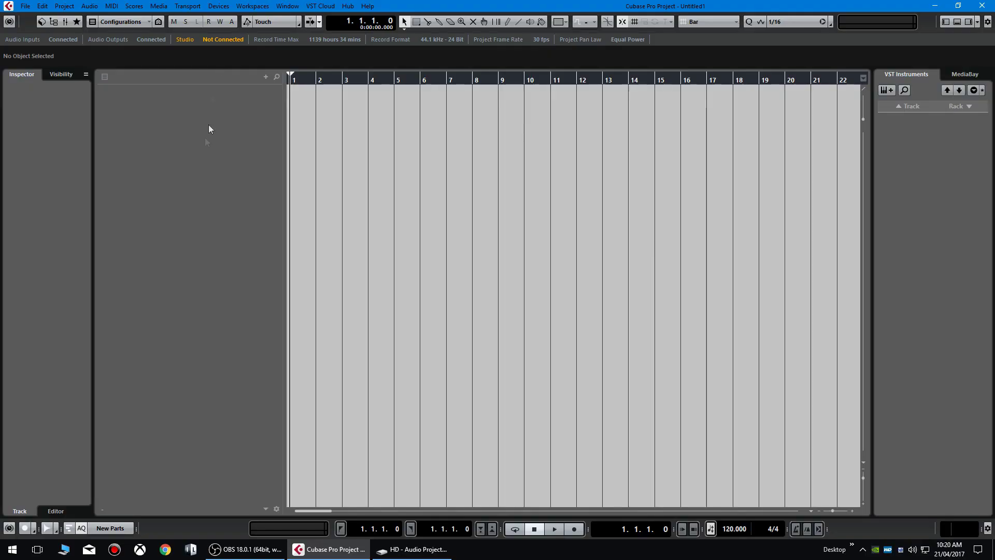
right_click(216, 110)
click(270, 114)
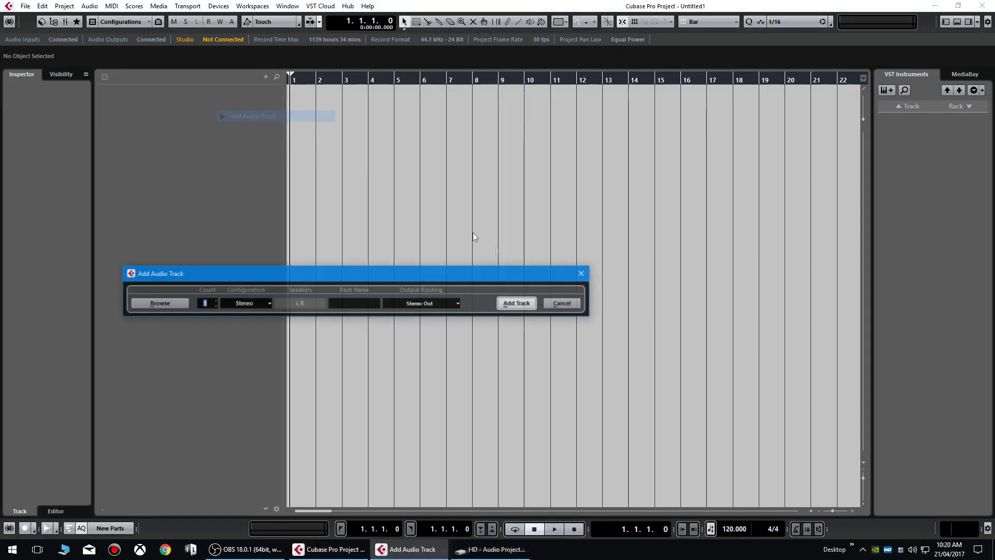
click(514, 303)
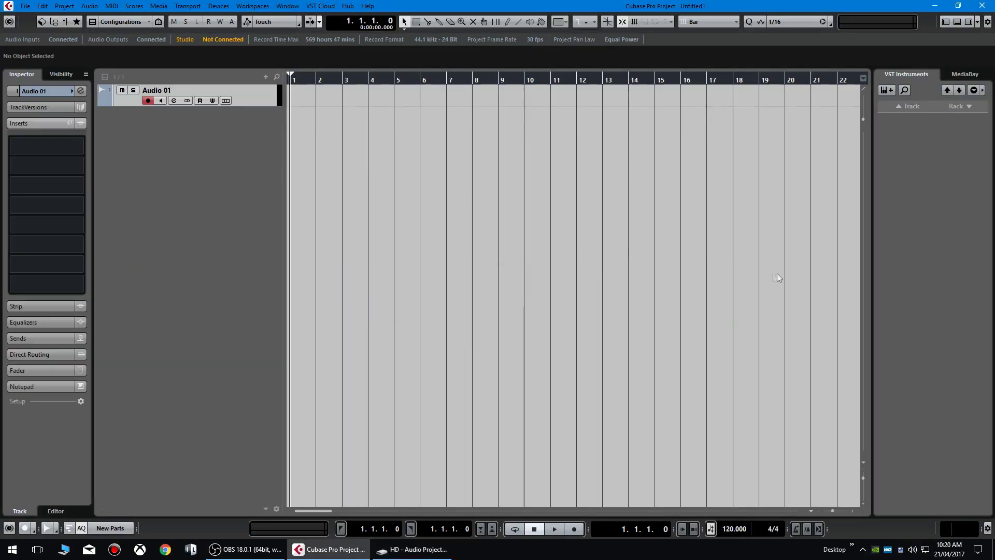
Save the project as 'Track 01'.
click(25, 6)
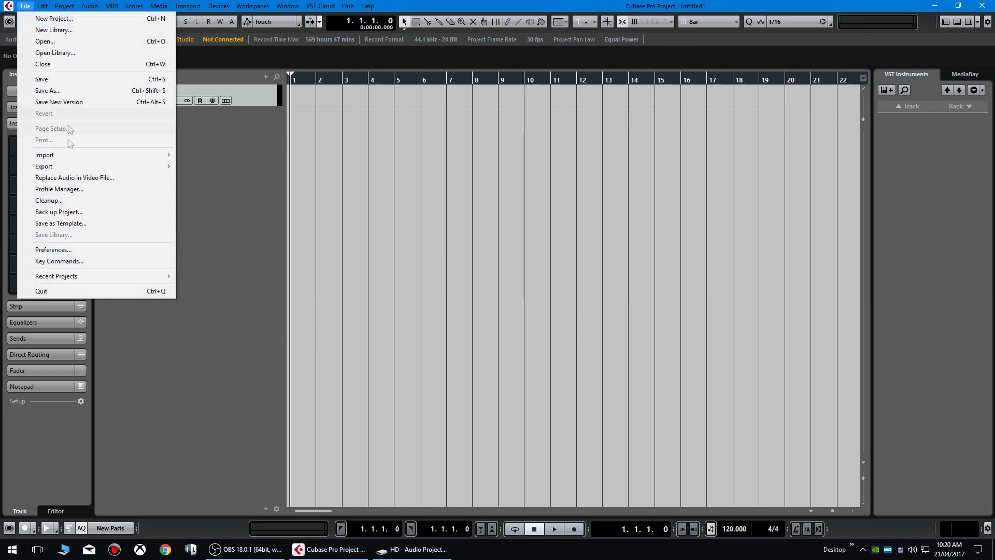
click(61, 82)
text(Trac k)
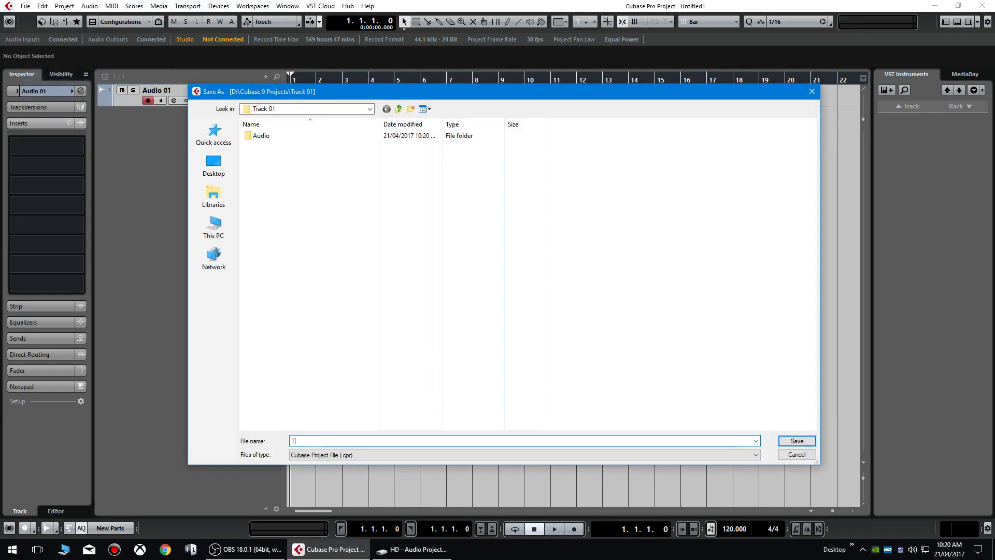
key(BackSpace)
key(BackSpace)
text(k 01)
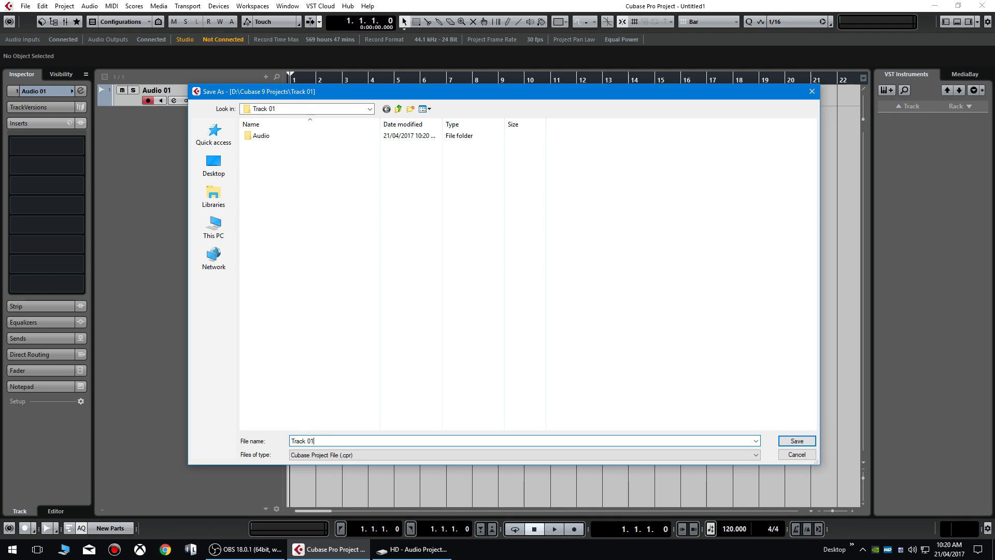
key(Return)
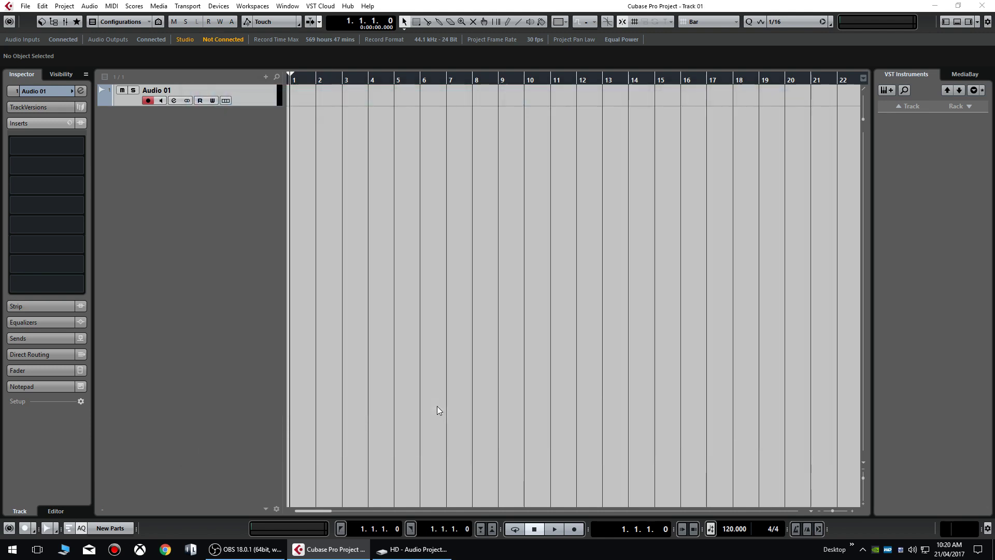
Browse drive D into Cubase 9 Projects and its Track 01 folder, ending back in Cubase 9 Projects.
click(25, 6)
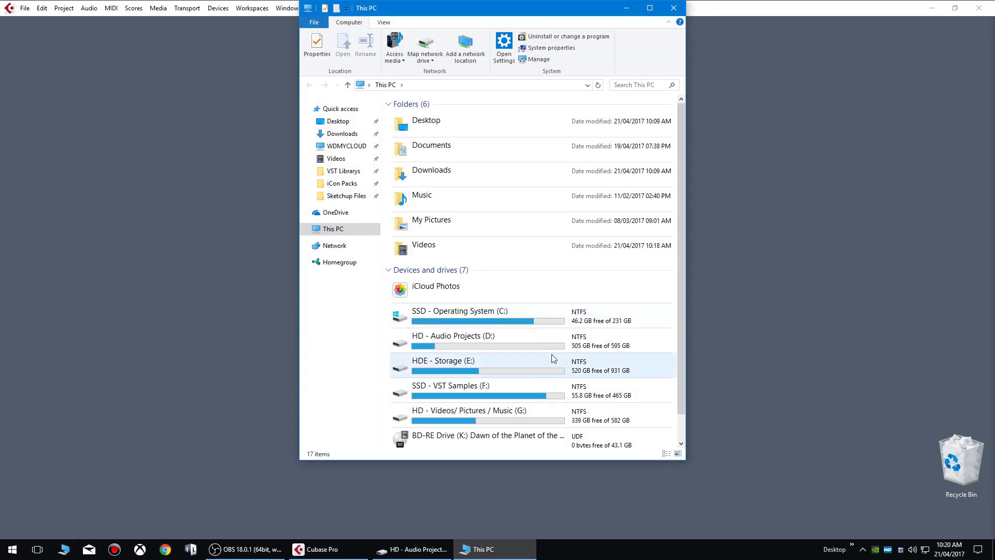
double_click(520, 344)
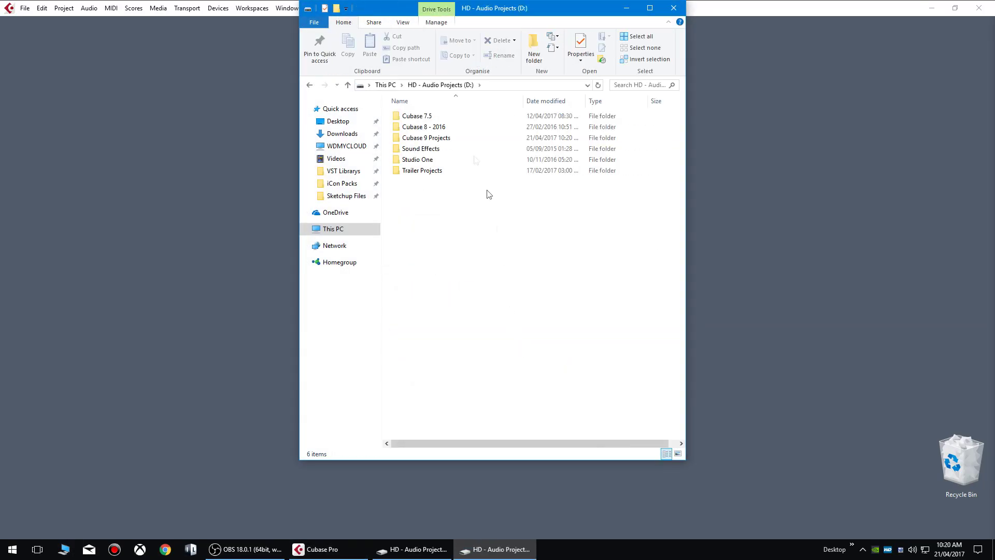
double_click(434, 138)
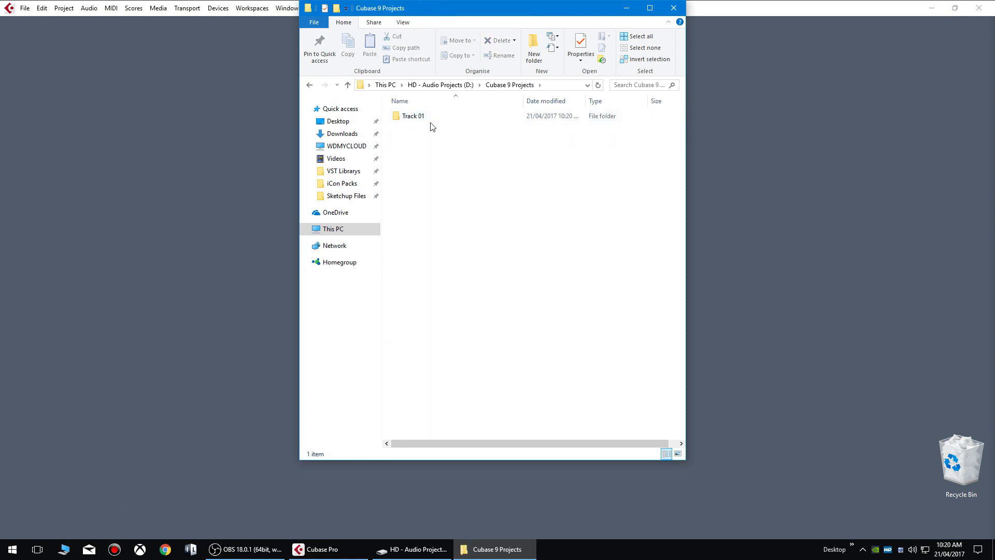
key(alt+Left)
double_click(430, 138)
double_click(417, 119)
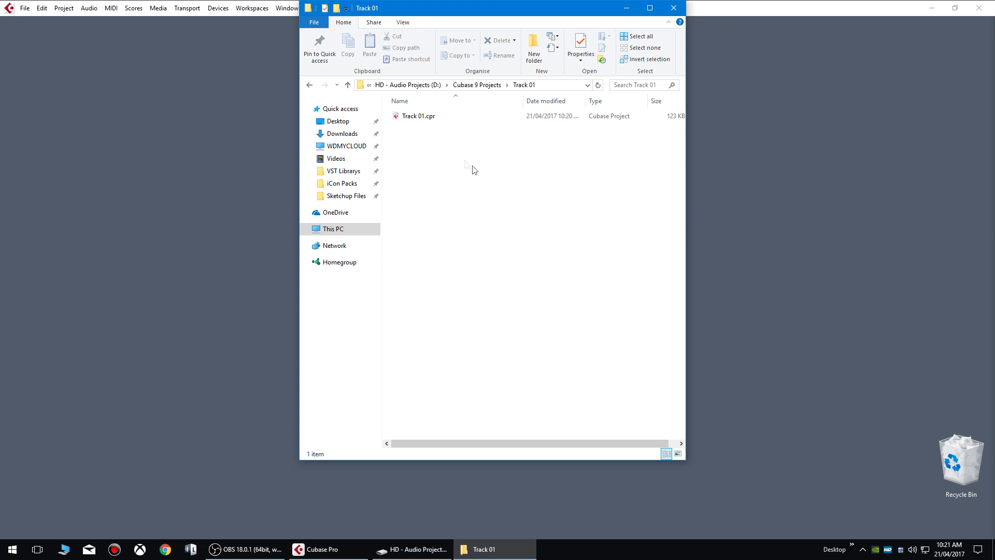
key(BackSpace)
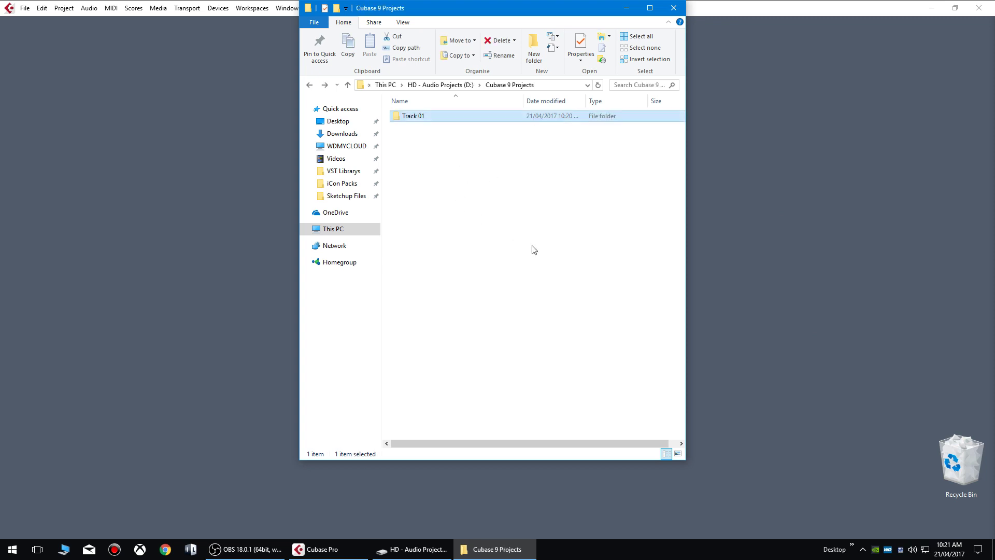
key(BackSpace)
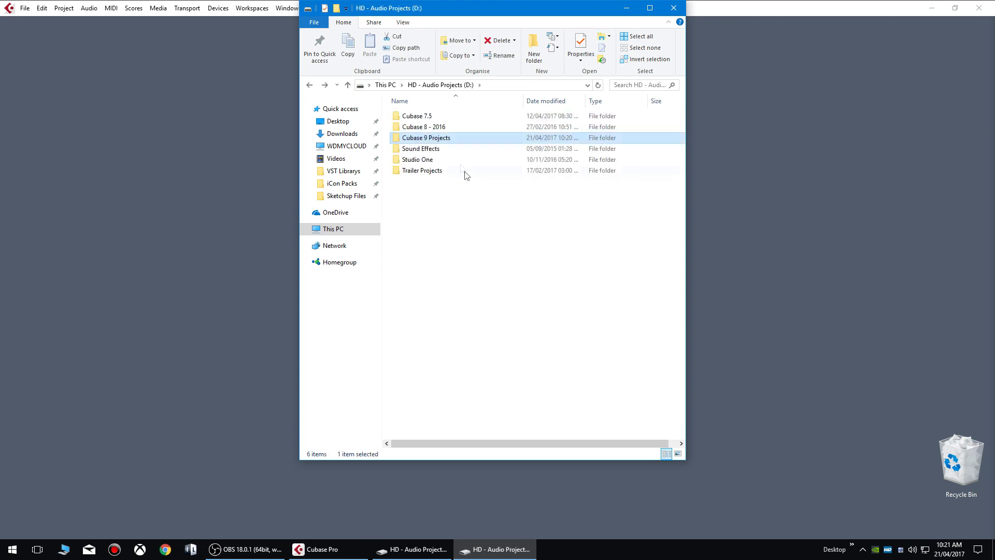
double_click(437, 139)
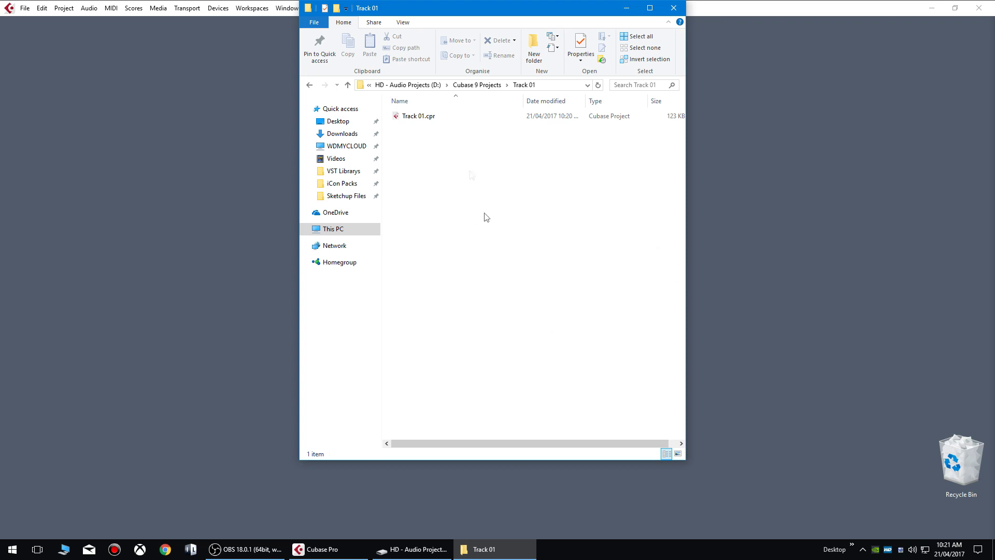
key(BackSpace)
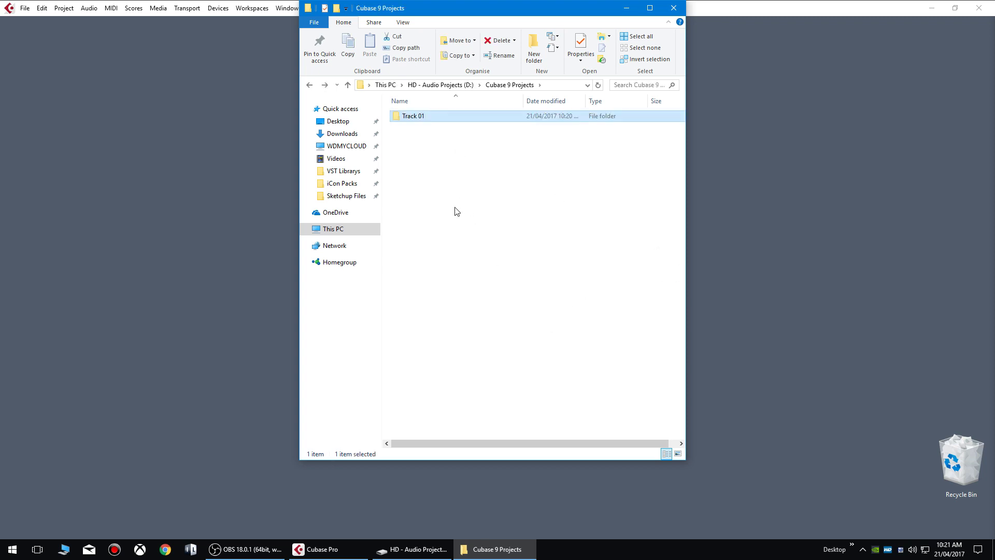
key(BackSpace)
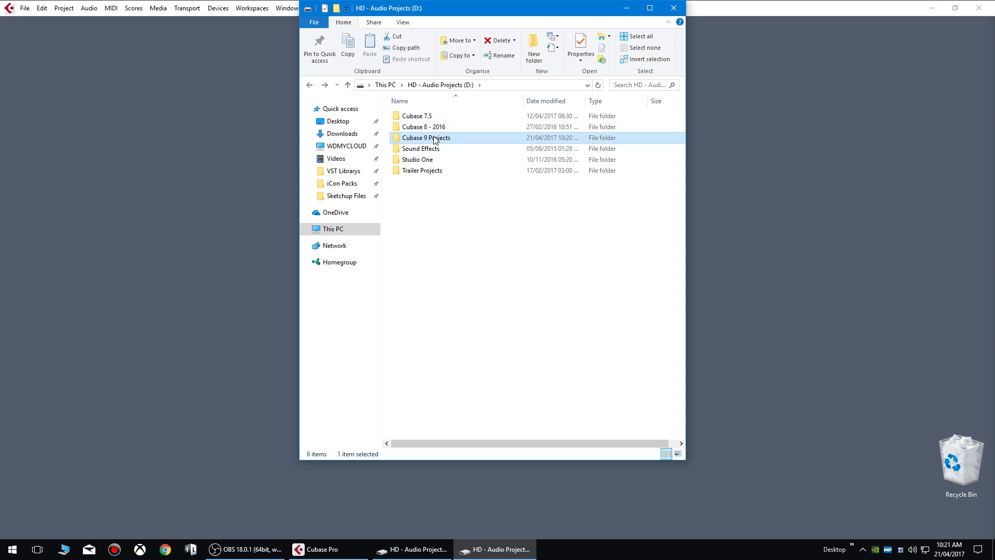
double_click(434, 139)
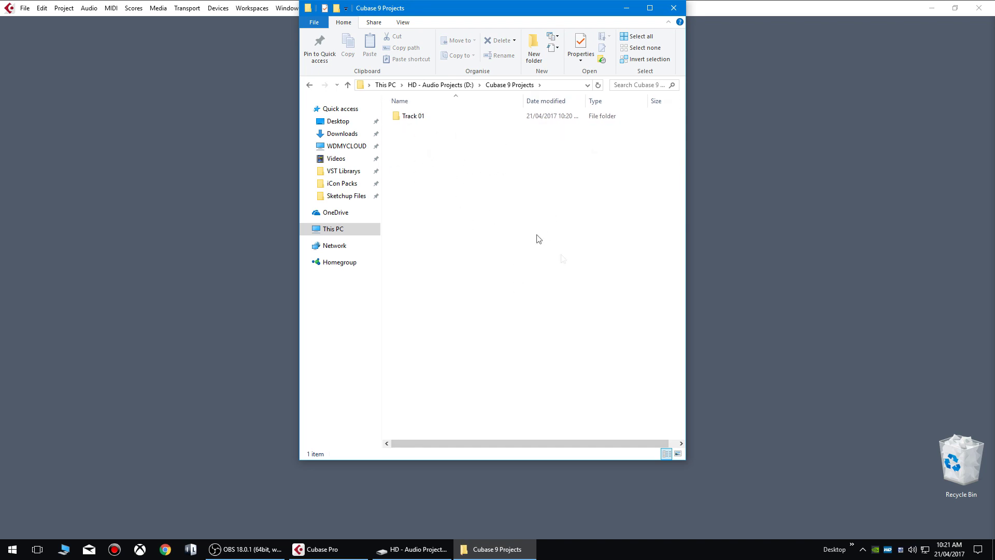
Close Explorer and start a new project that prompts for its project location.
click(674, 8)
click(25, 8)
click(54, 20)
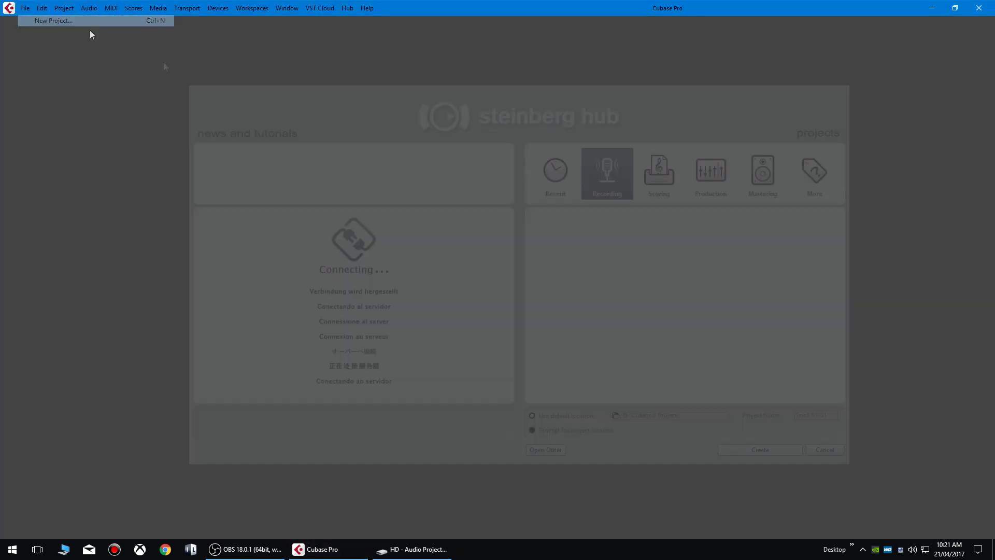
click(556, 431)
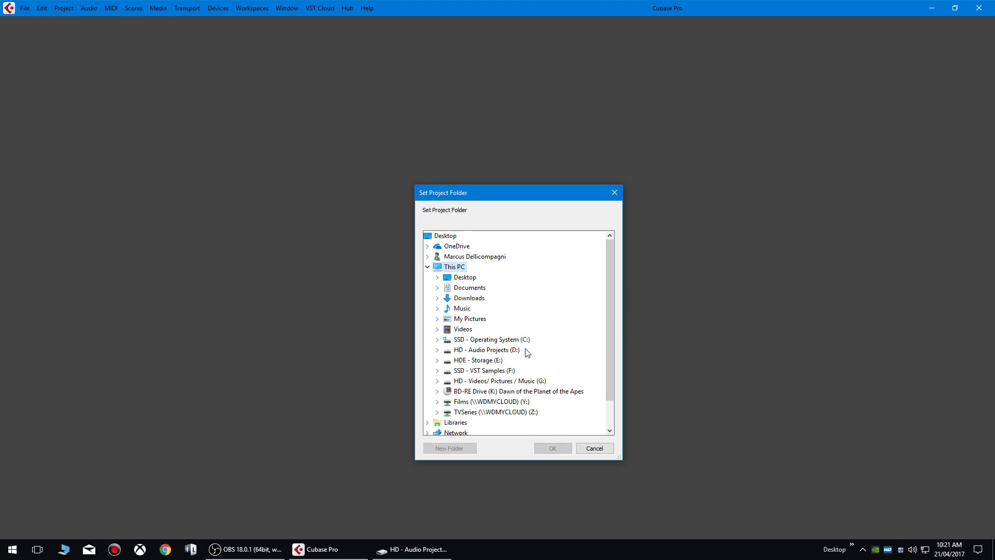
Create 'My Albums' and 'Artists' folders inside D:\Cubase 9 Projects.
double_click(487, 350)
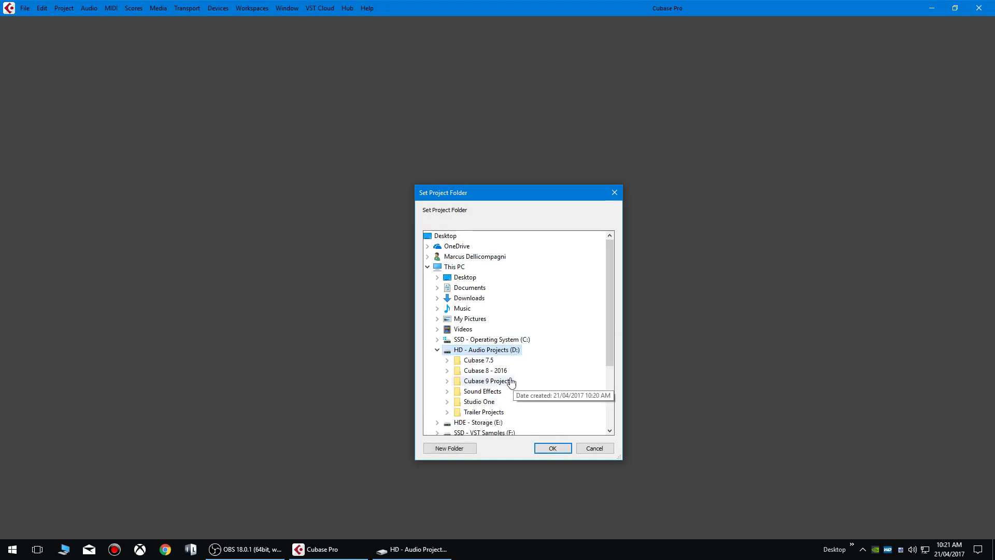
double_click(482, 383)
scroll(548, 391, down, 1)
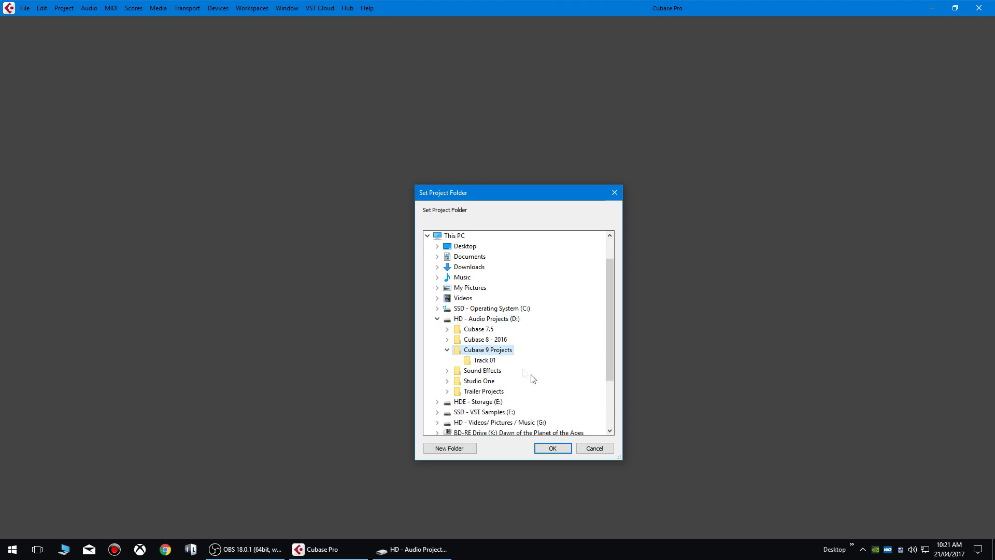
click(455, 449)
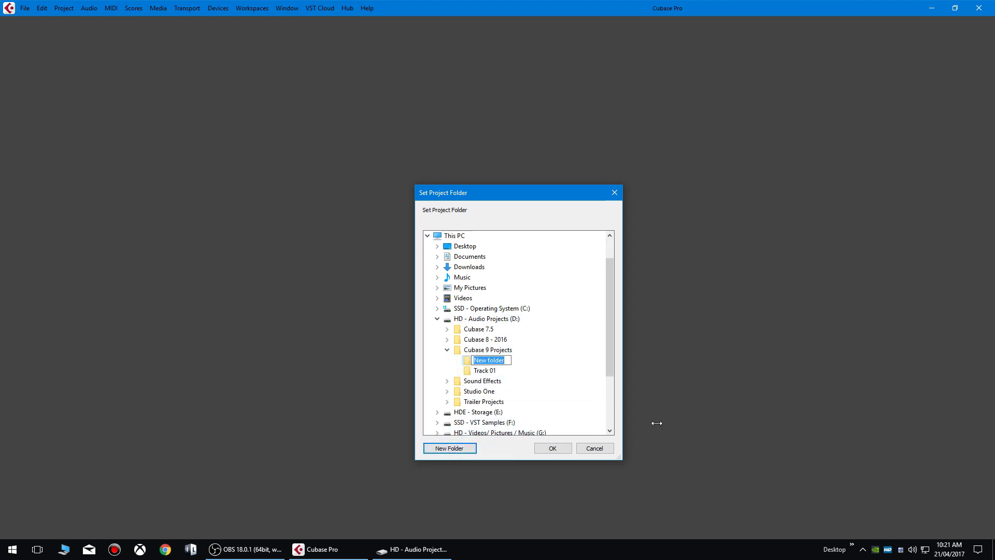
text(My Albums)
key(Return)
click(454, 448)
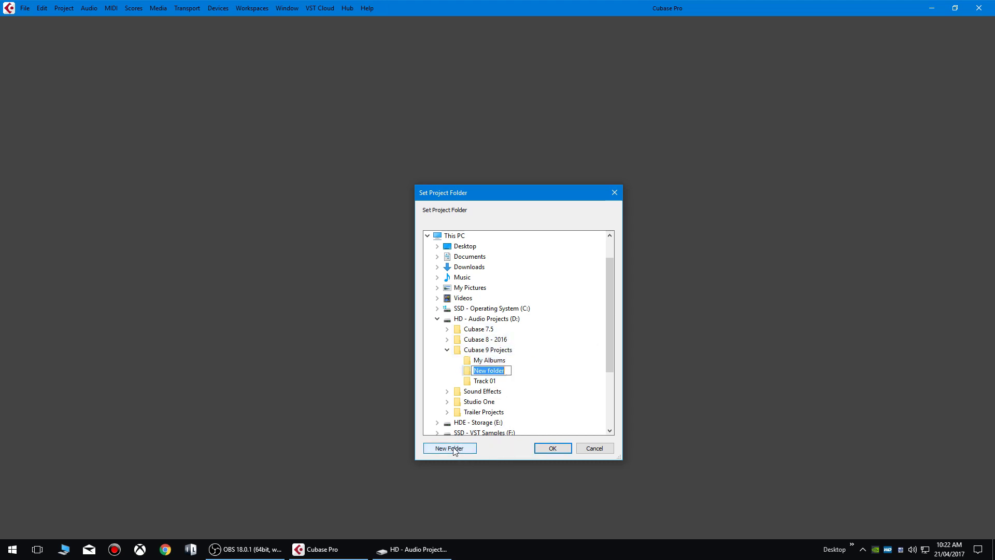
text(Artists)
key(Return)
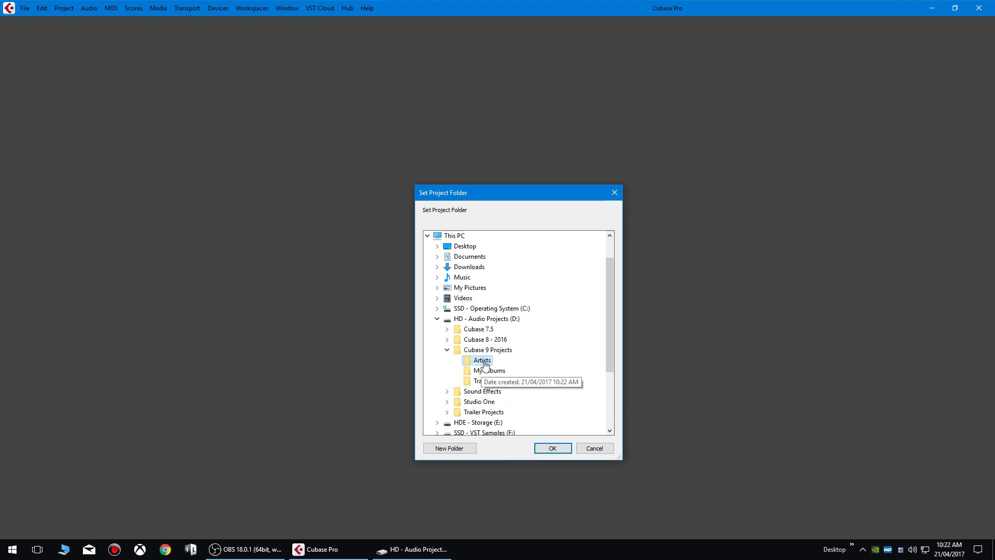
Build nested folders Artists\Mr T\Pain\Sucker and use Sucker as the project folder.
click(465, 449)
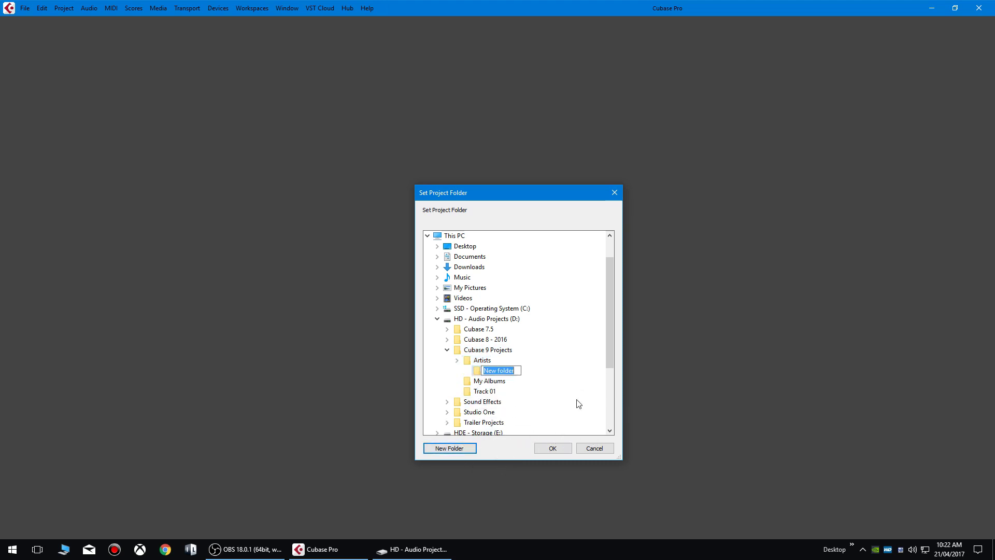
text(Mrt T)
key(Return)
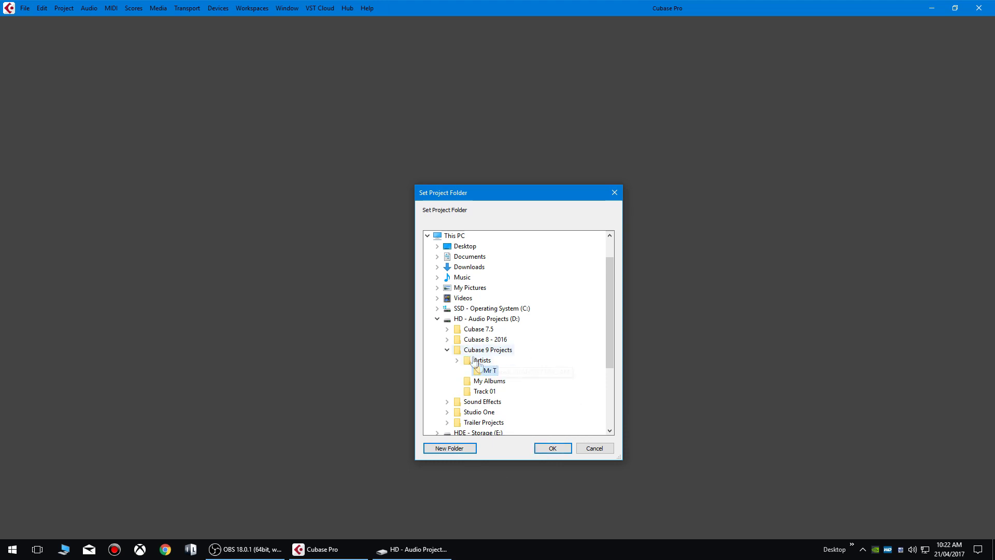
click(466, 449)
text(Pain)
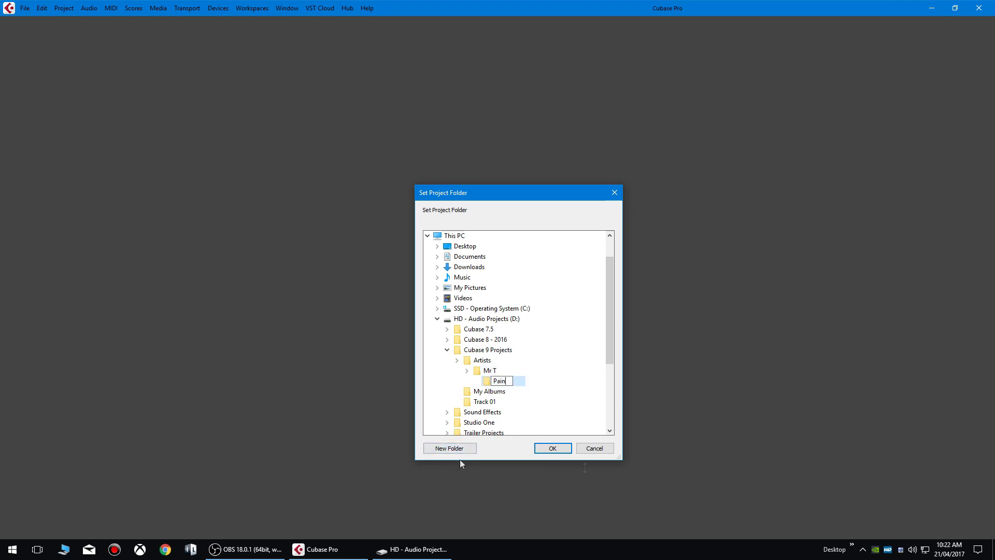
key(Return)
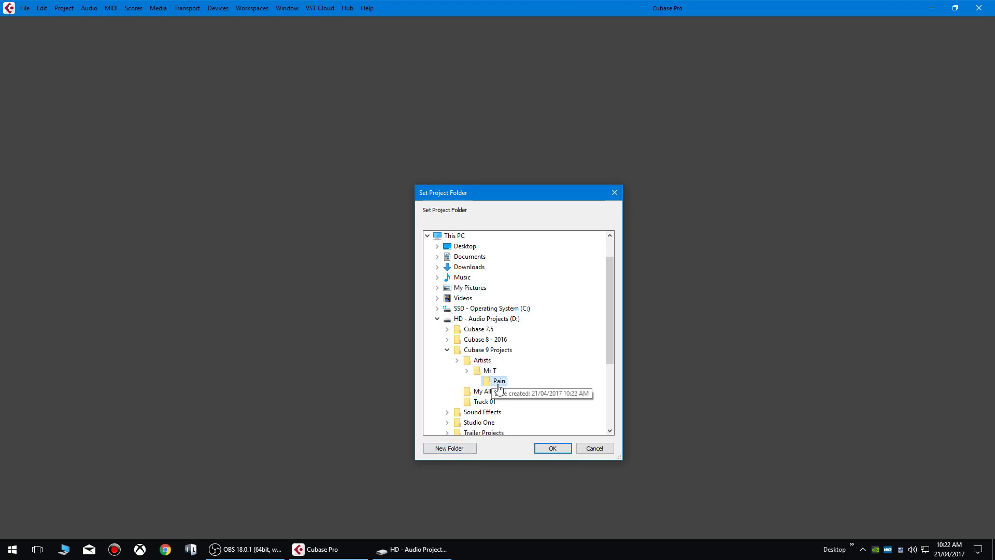
click(469, 449)
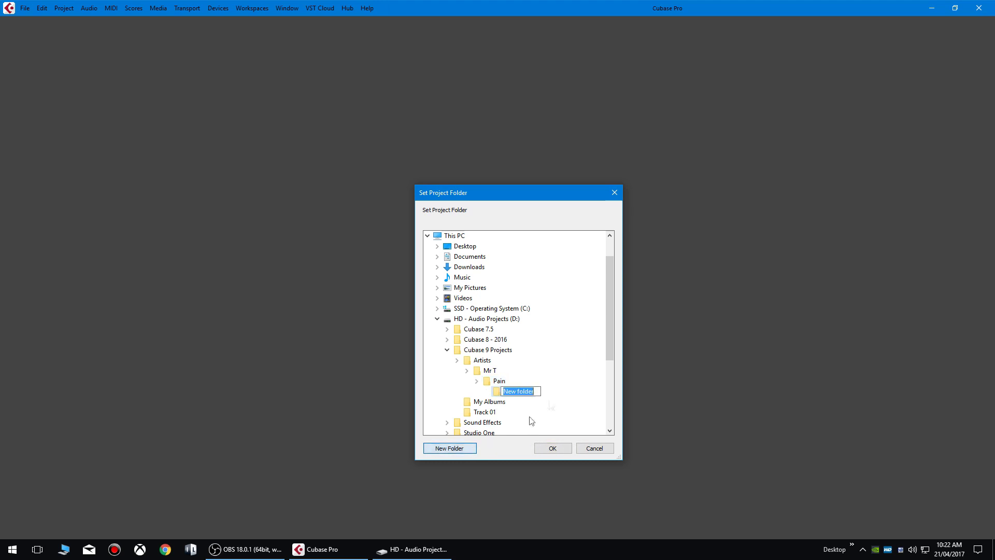
text(Sucker)
key(Return)
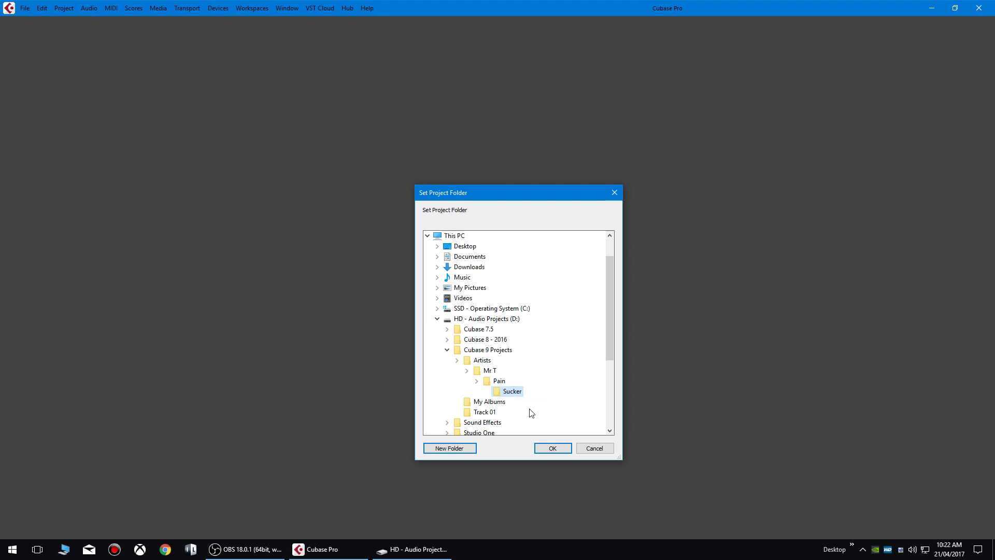
click(552, 448)
Add an audio track and an instrument track to the project.
right_click(179, 149)
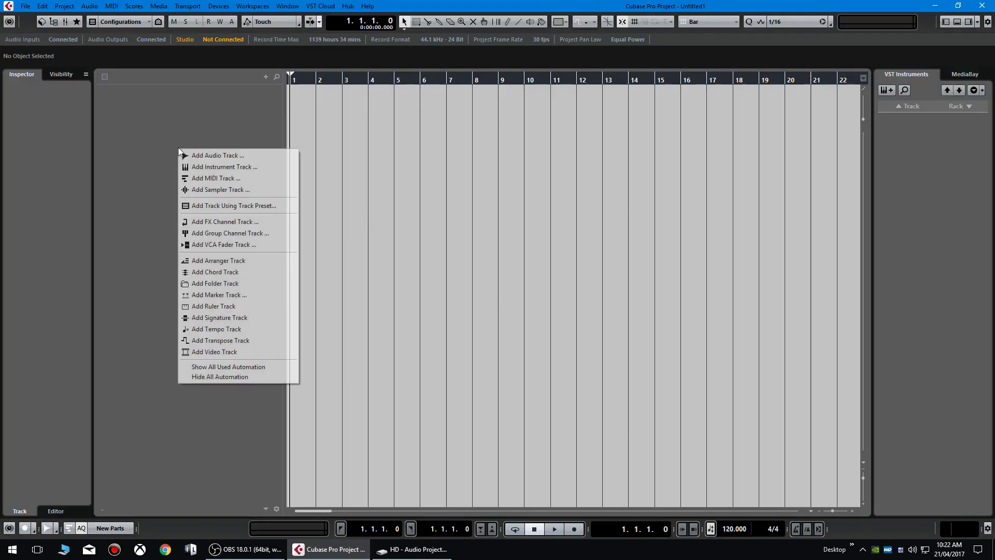
click(215, 151)
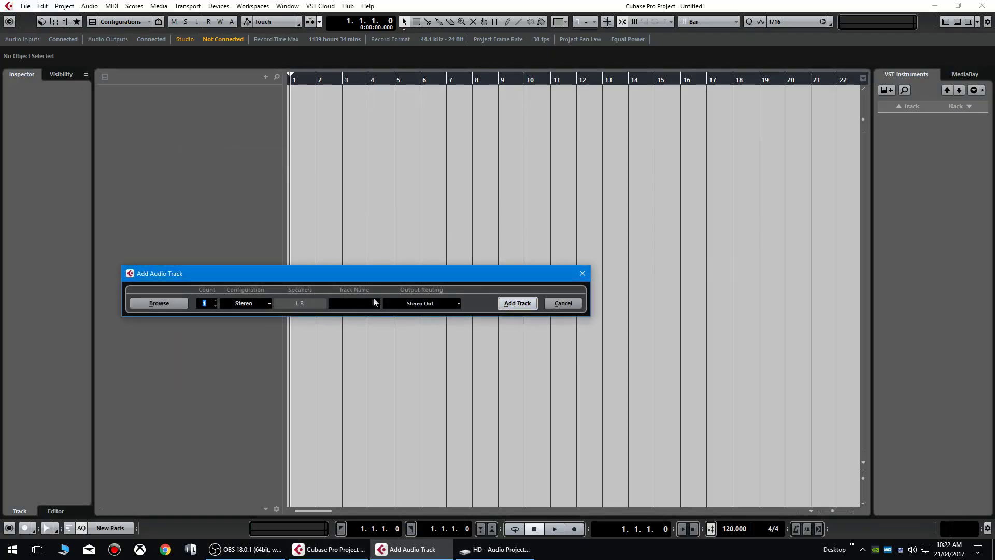
click(518, 303)
right_click(154, 209)
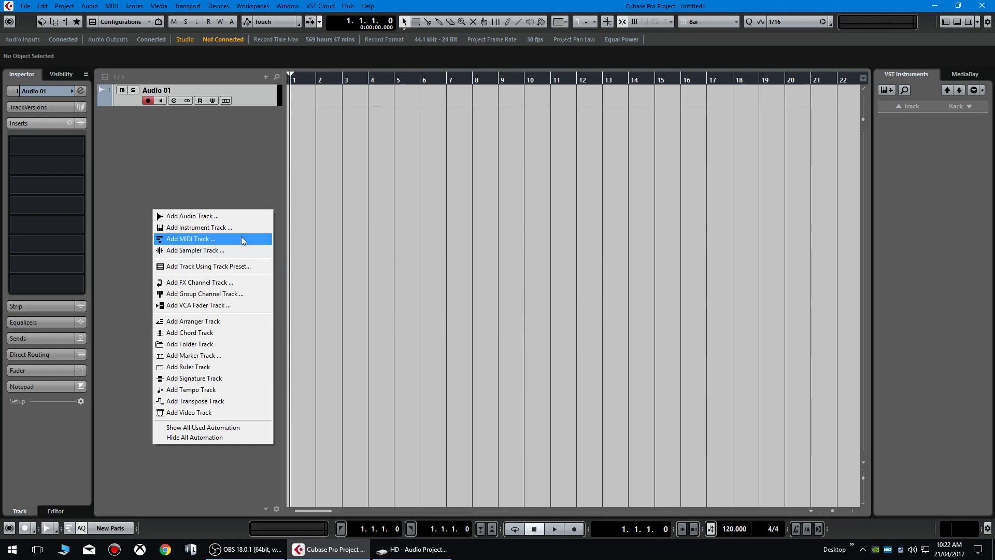
click(240, 230)
key(Return)
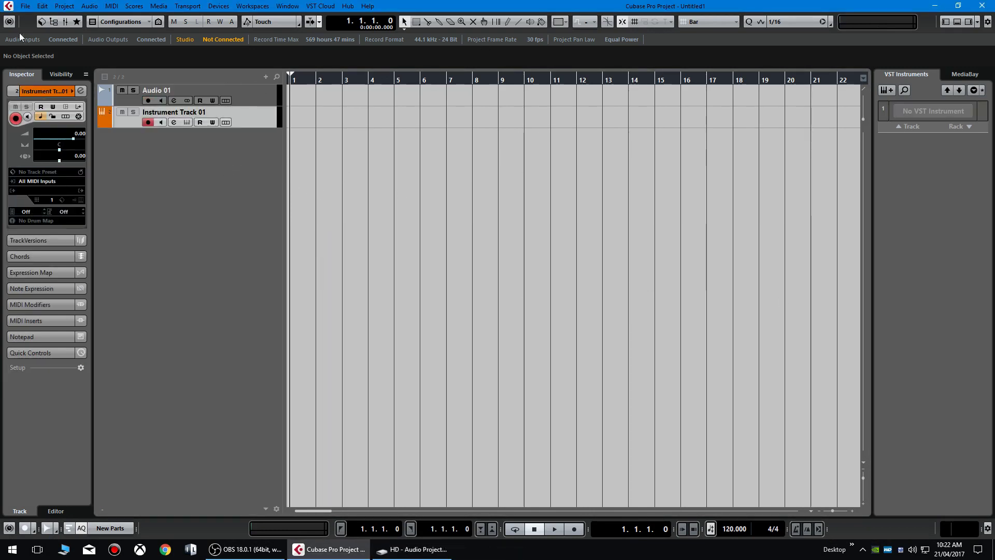
Save the project as 'Sucker' in its Sucker folder.
click(29, 7)
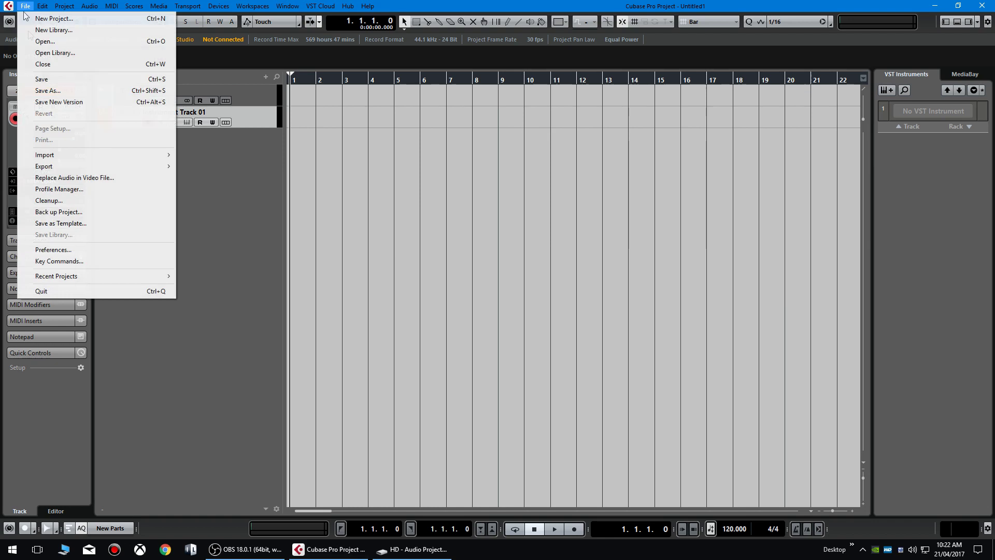
click(76, 89)
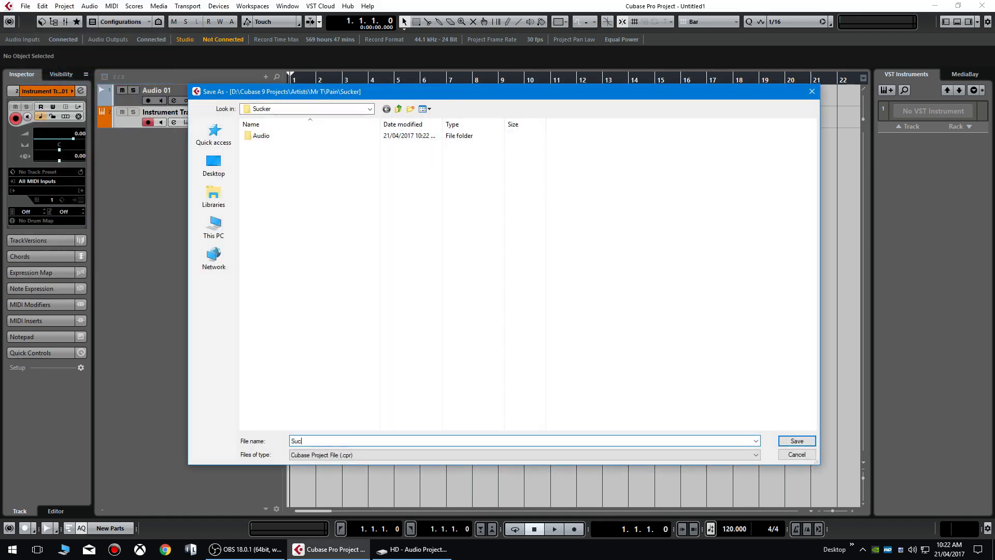
click(790, 439)
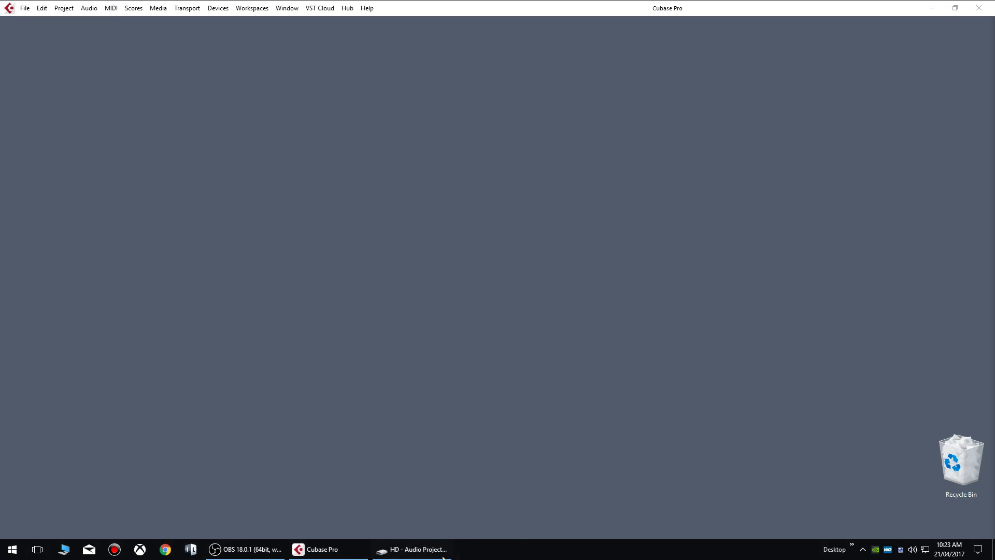
In File Explorer, open D:\Cubase 9 Projects and check the My Albums folder.
click(443, 554)
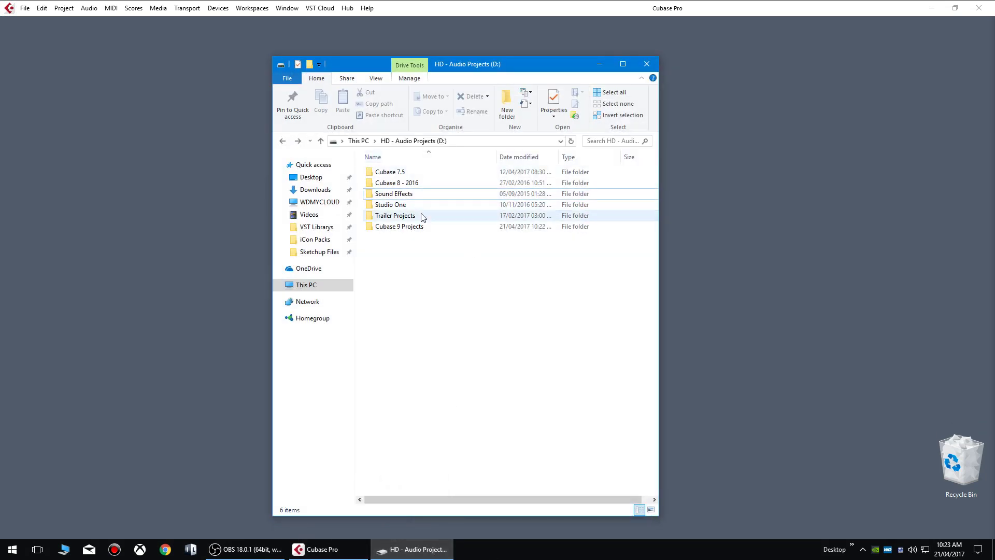
key(BackSpace)
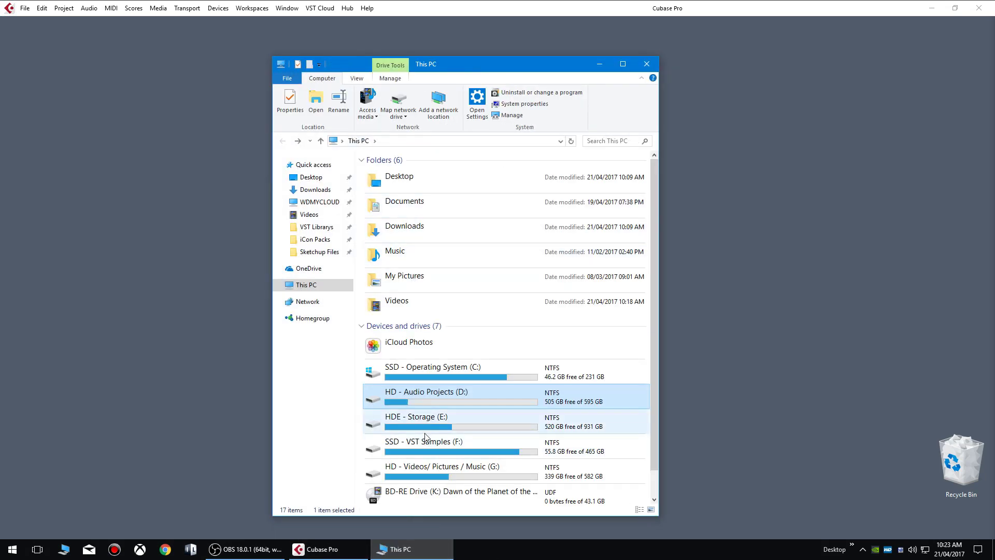
double_click(431, 389)
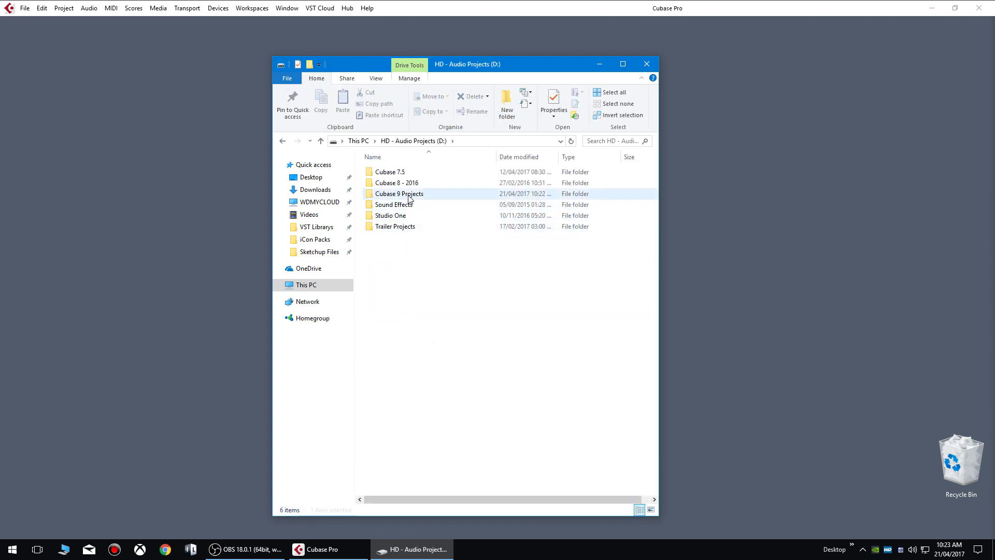
double_click(409, 196)
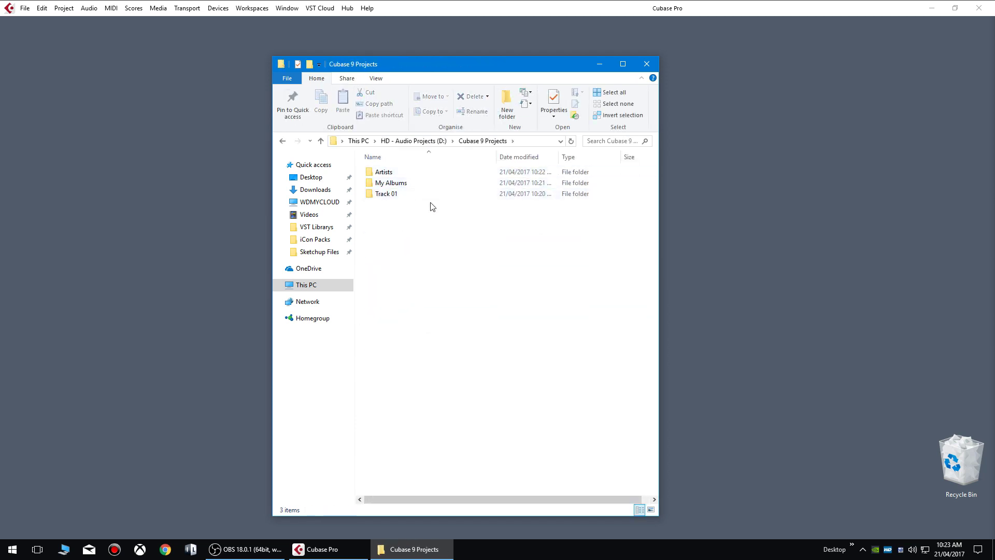
double_click(409, 185)
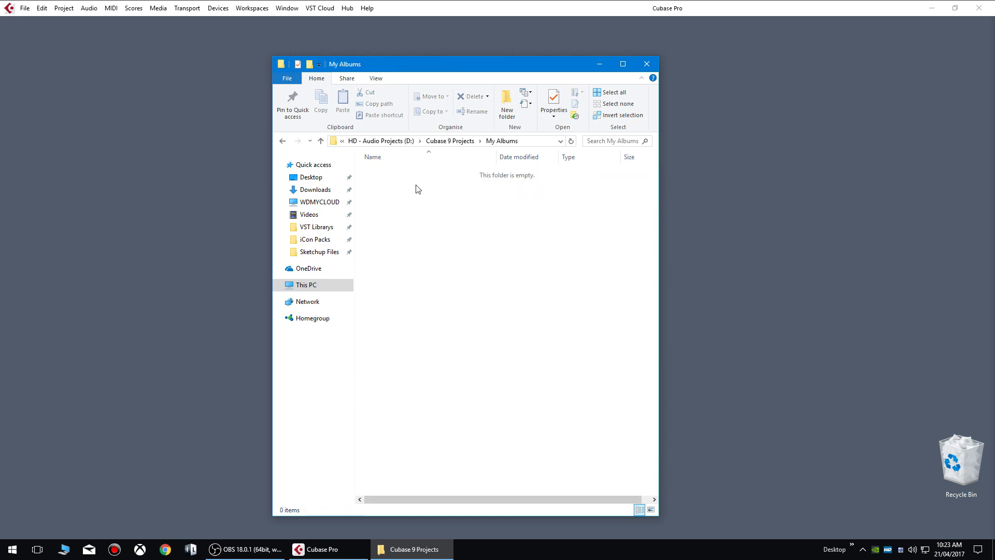
key(alt+Left)
Drill into Artists\Mr T\Pain\Sucker to find Sucker.cpr, then back out to Cubase 9 Projects.
double_click(400, 170)
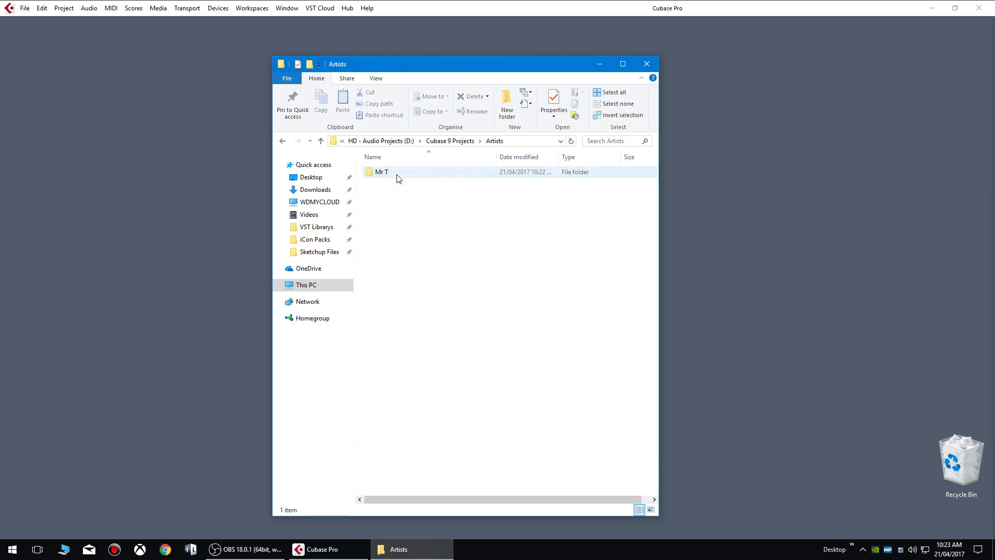
double_click(402, 172)
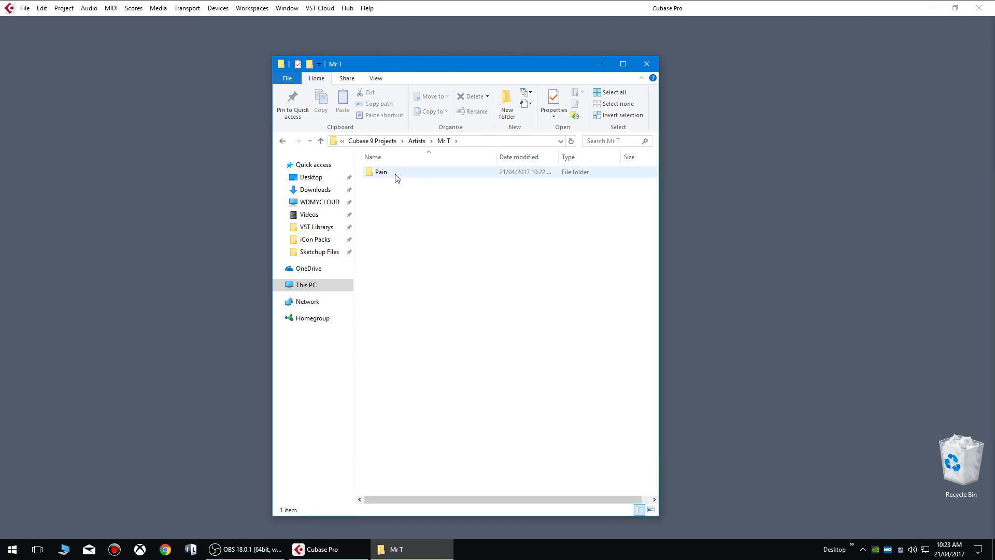
double_click(397, 177)
double_click(405, 177)
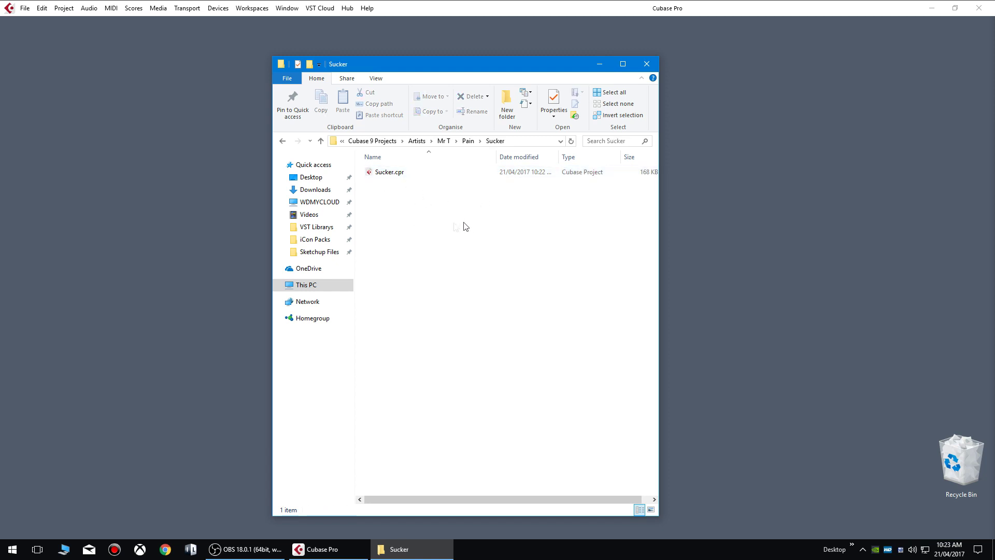
key(alt+Left)
key(alt+Left)
key(alt+Left)
key(alt+Left)
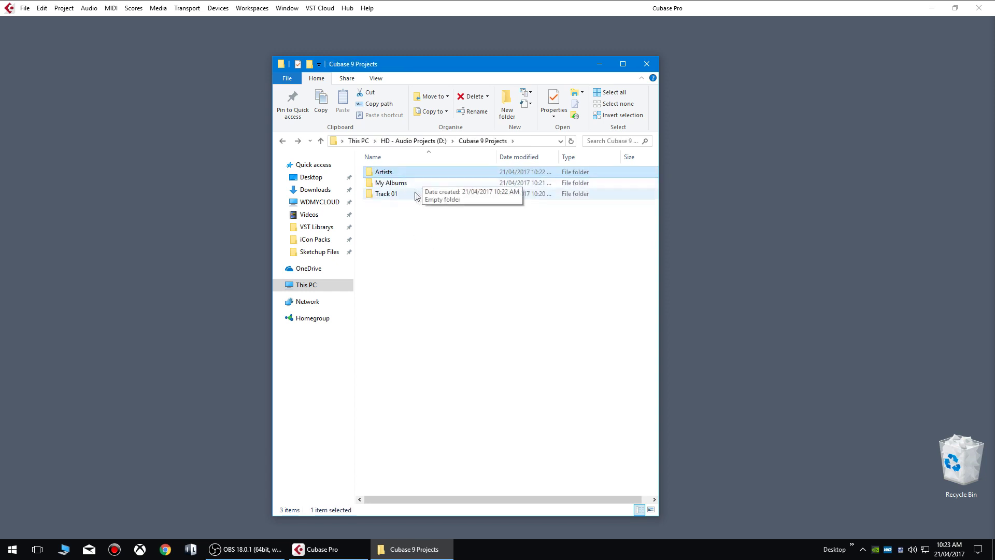
double_click(416, 175)
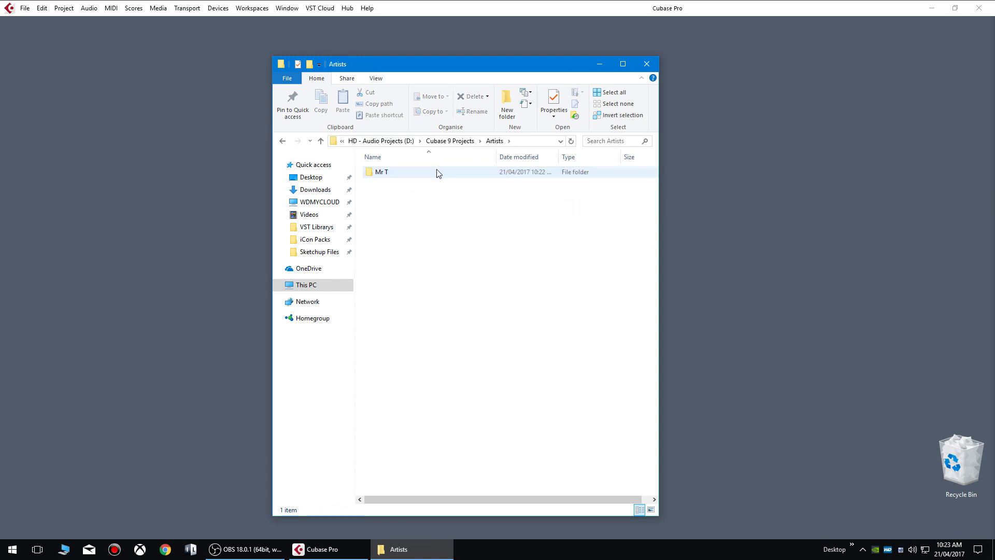
key(alt+Left)
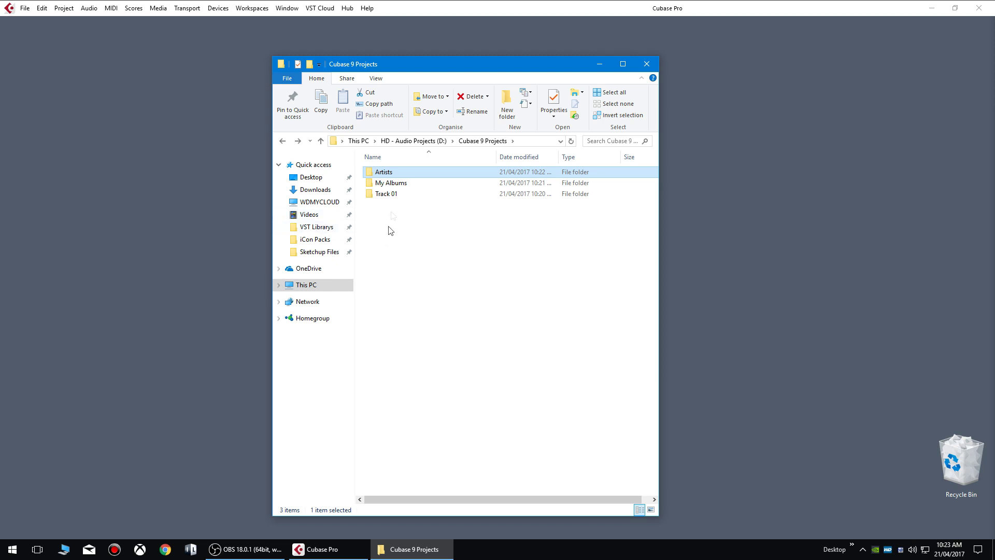
Start a new project with the default location set to Cubase 9 Projects\Artists\Mr T\Pain.
click(647, 63)
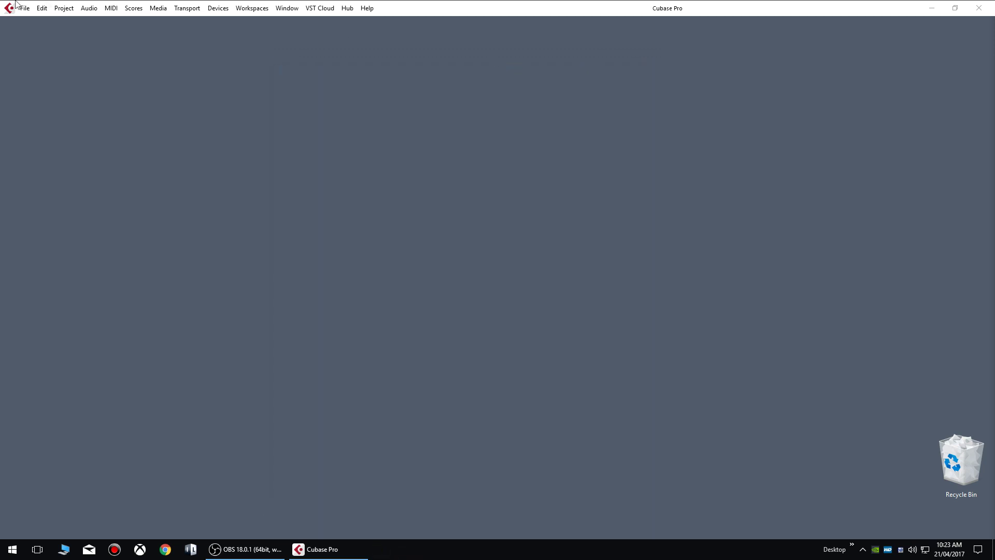
click(25, 8)
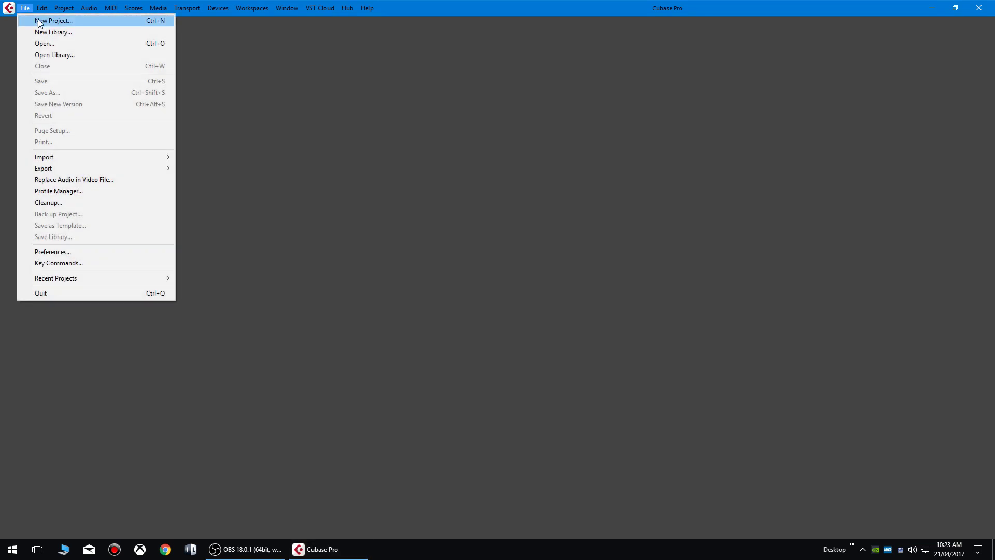
click(37, 19)
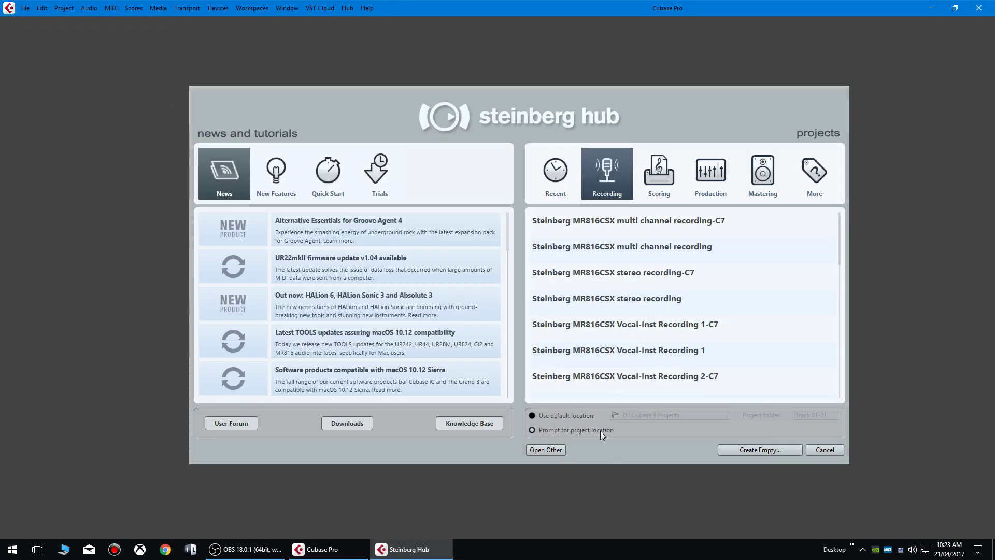
click(536, 416)
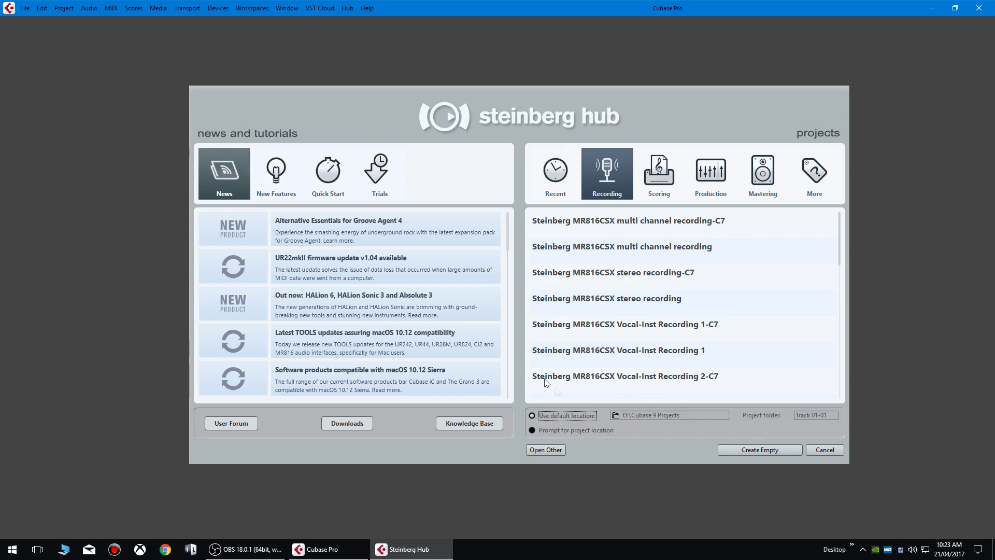
click(617, 415)
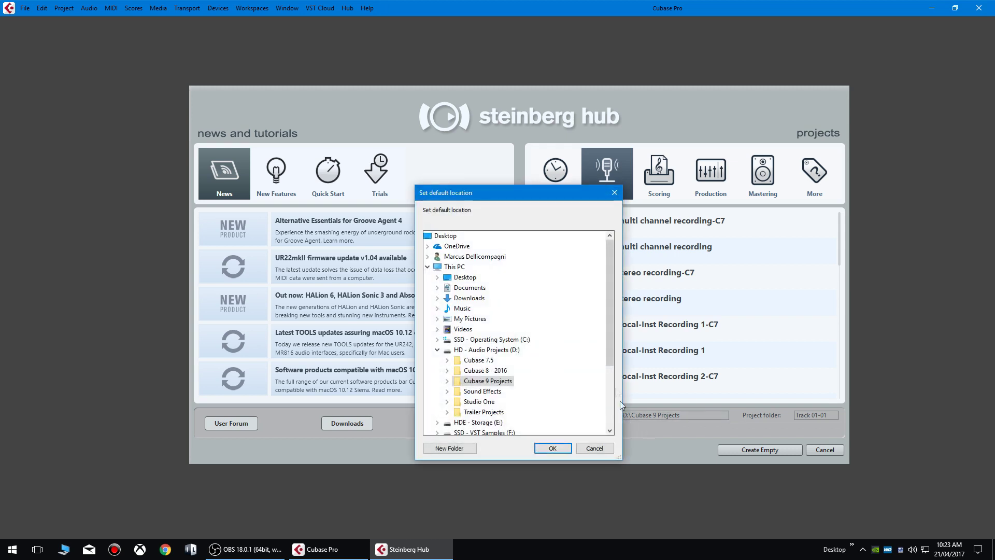
drag(559, 198, 457, 202)
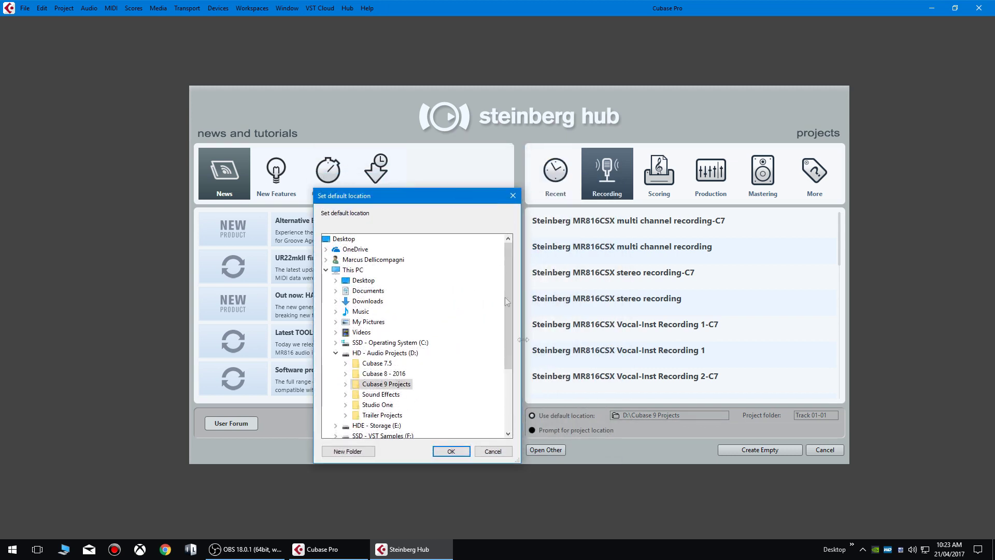
double_click(413, 390)
double_click(380, 335)
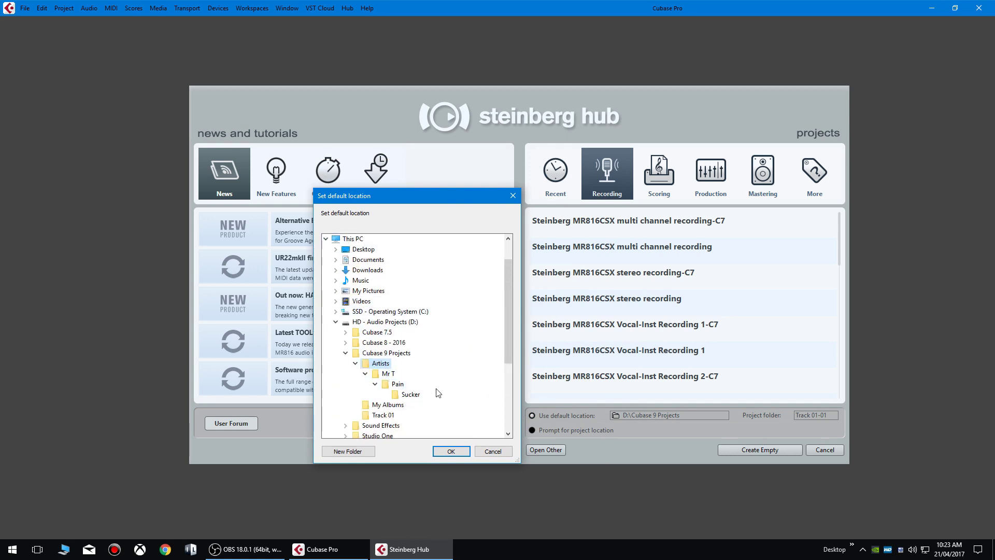
click(397, 384)
click(451, 451)
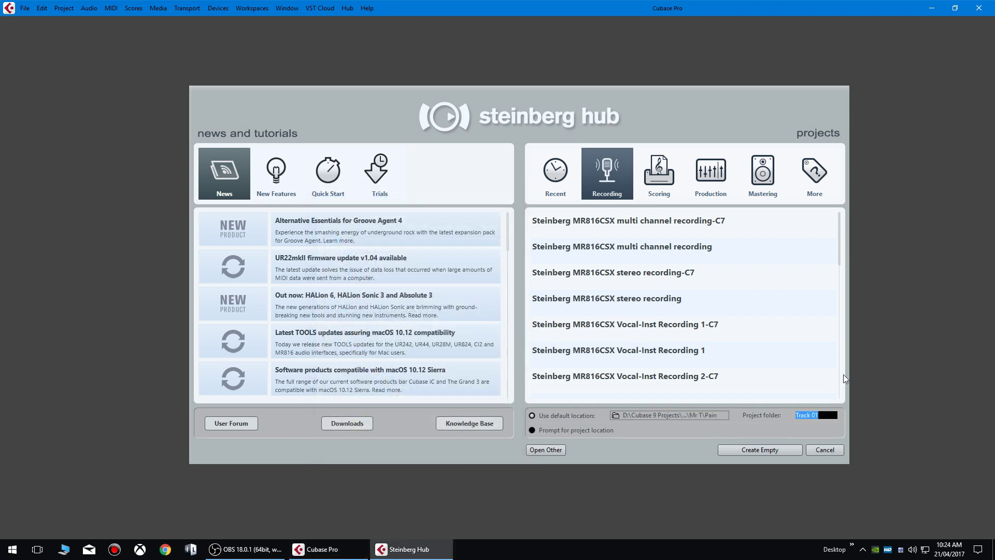
Create an empty project in folder 'Pain' and save it as 'Pain 02'.
text(Pain 02)
click(760, 449)
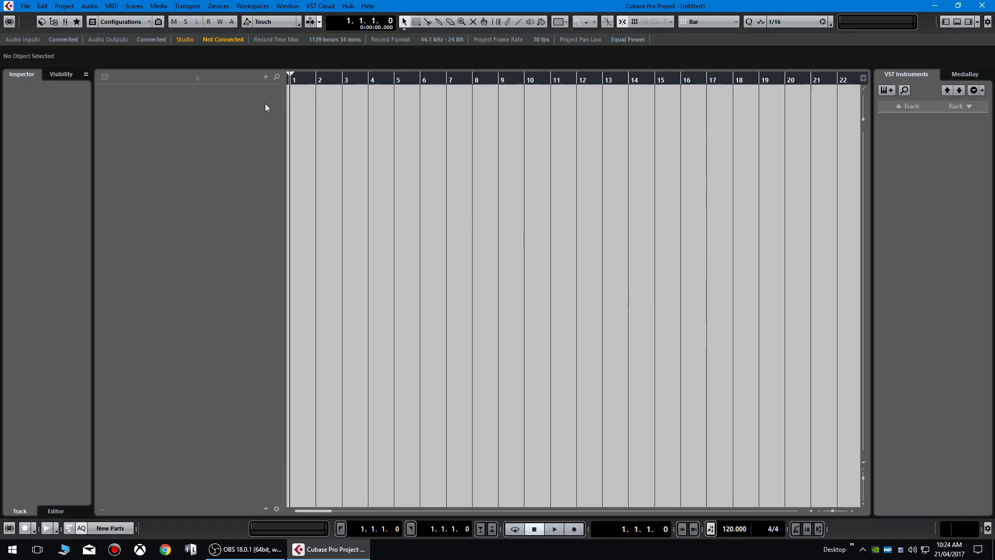
click(25, 6)
click(42, 79)
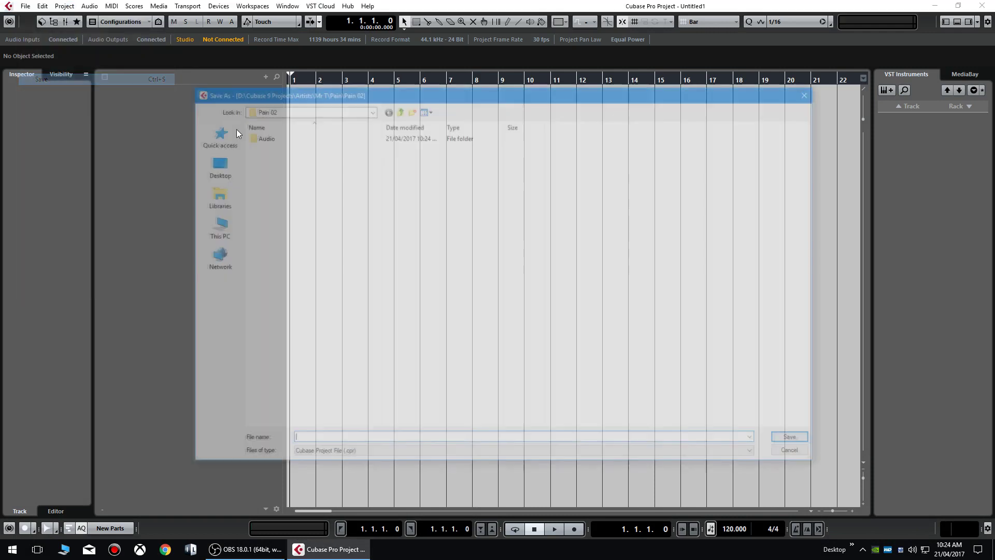
text(Pain 02)
key(Return)
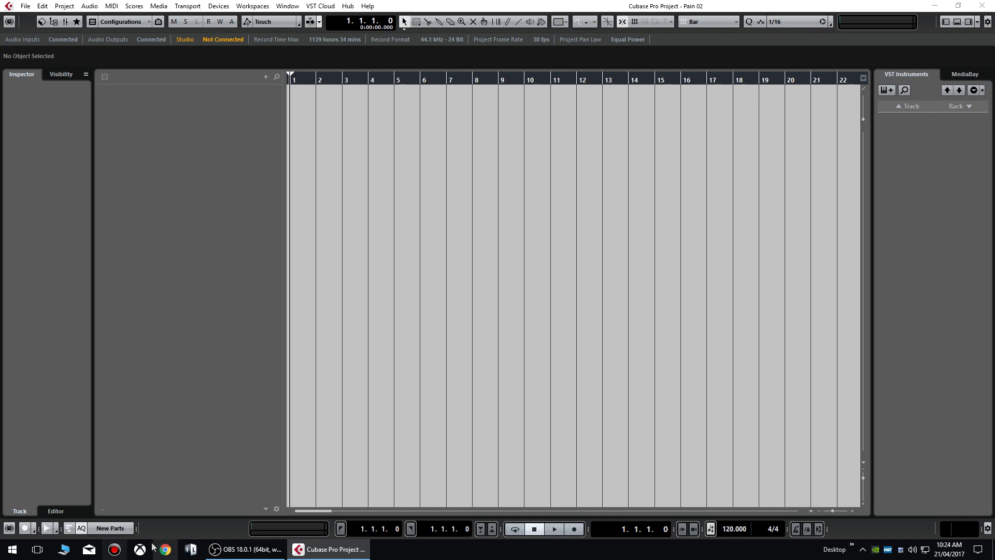
Browse D:\Cubase 9 Projects\Artists\Mr T\Pain\Pain 02 to inspect Pain 02.cpr, then close Explorer.
click(64, 549)
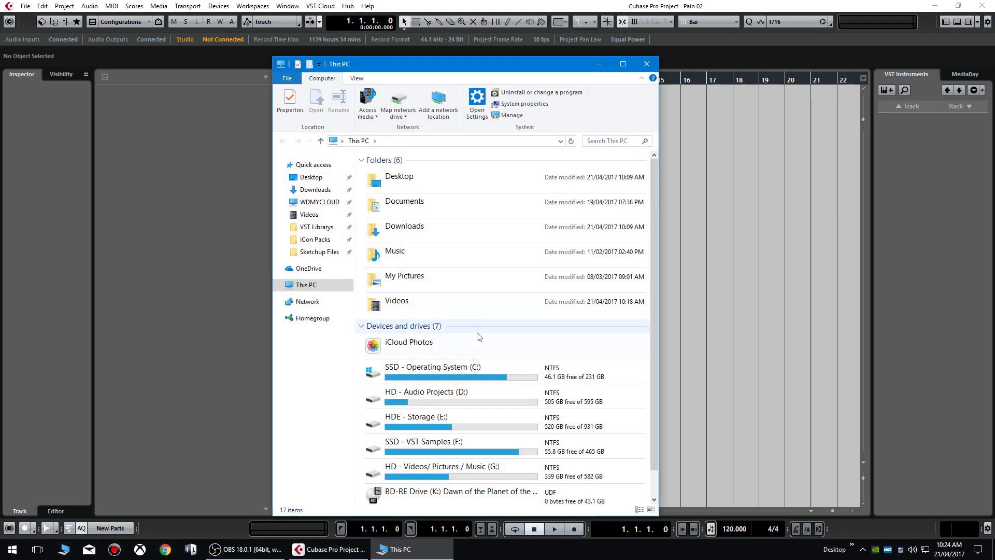
double_click(474, 407)
double_click(419, 196)
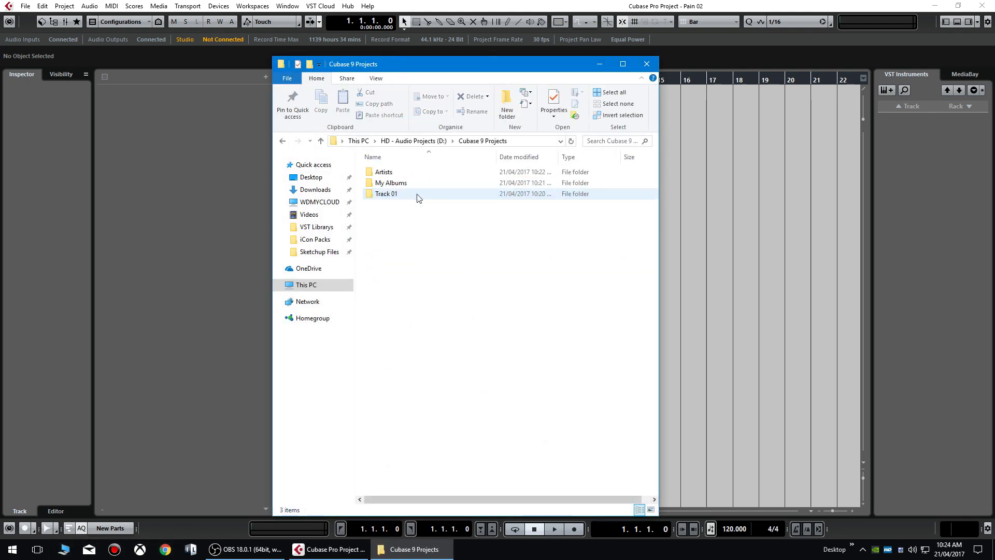
click(397, 176)
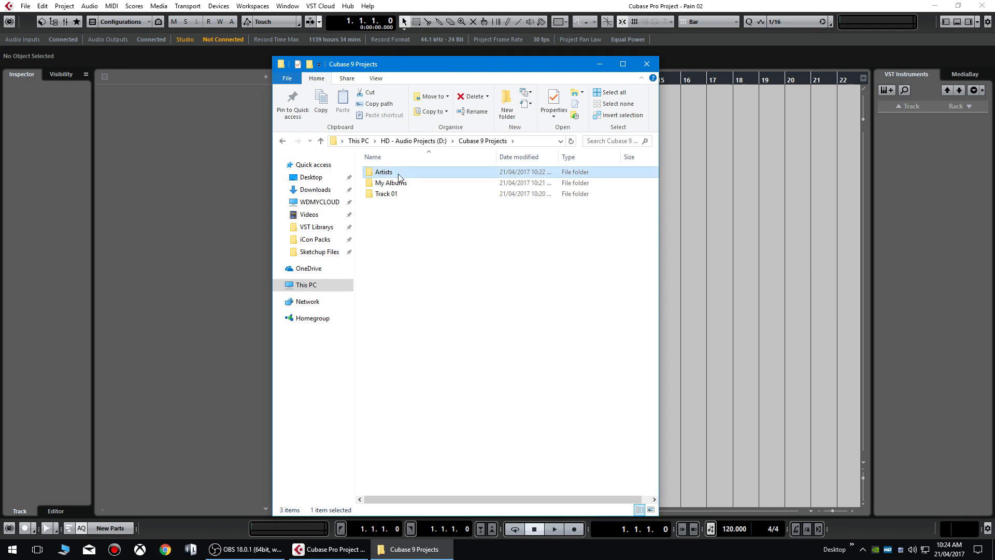
double_click(397, 175)
double_click(397, 177)
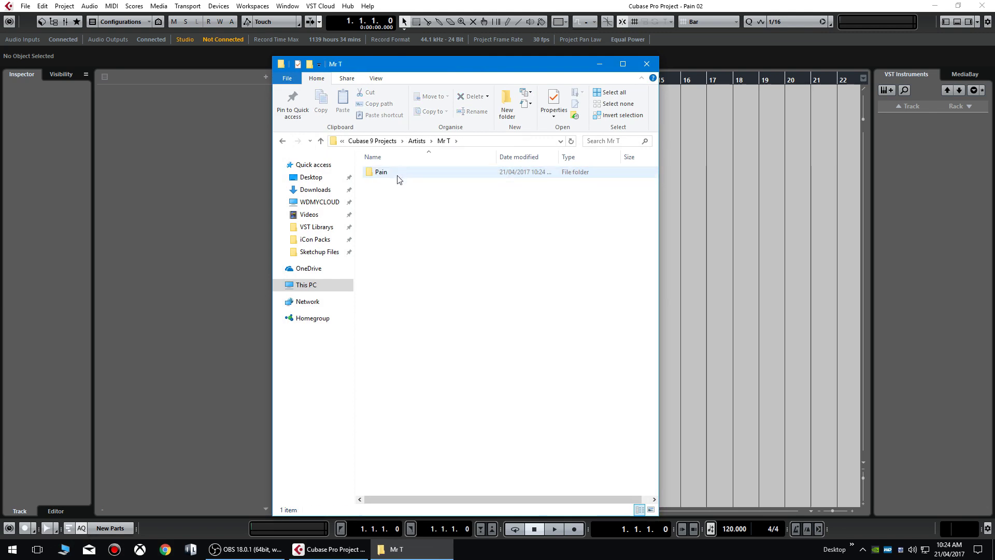
double_click(398, 175)
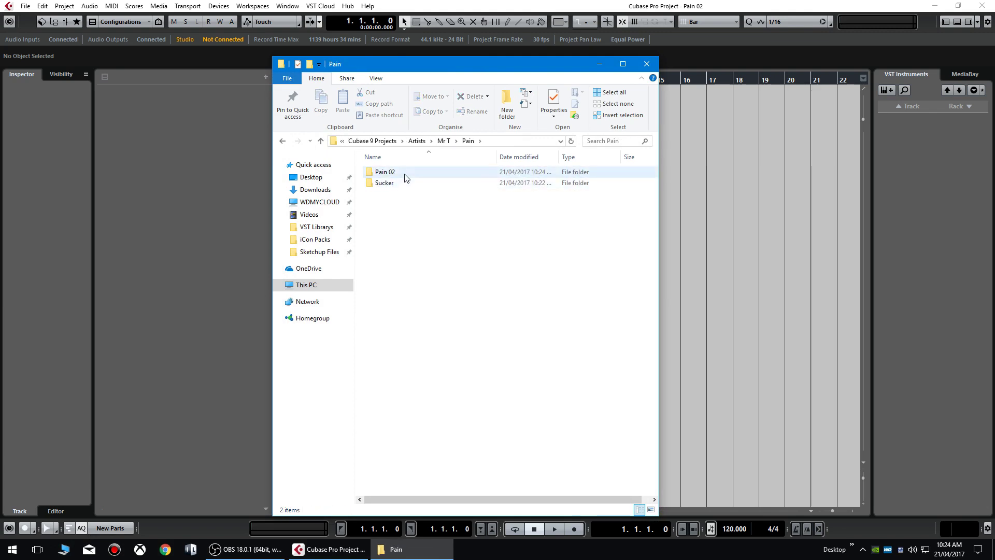
double_click(405, 176)
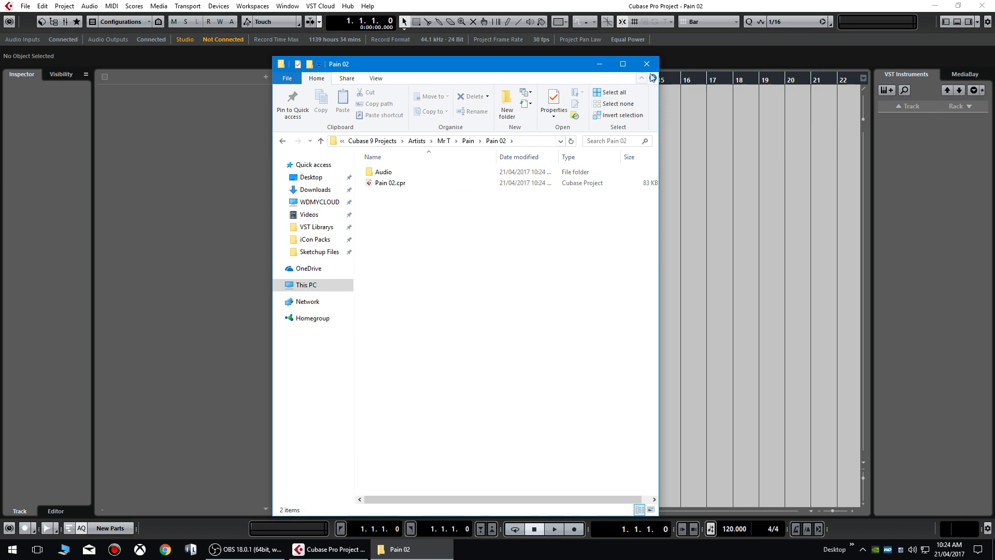
key(alt+F4)
Start another new project and select the proposed 'Pain 02-01' project folder name.
click(25, 6)
click(52, 18)
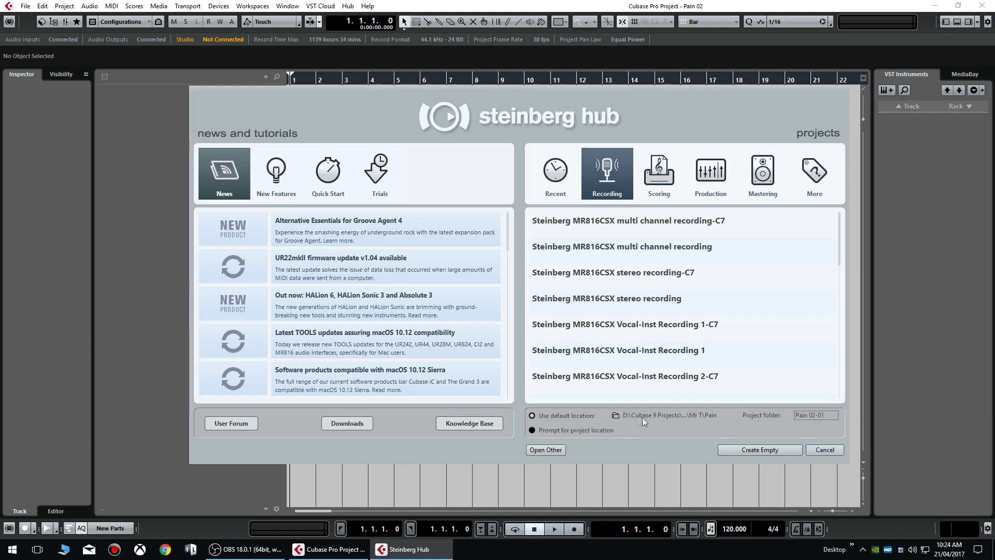
click(835, 416)
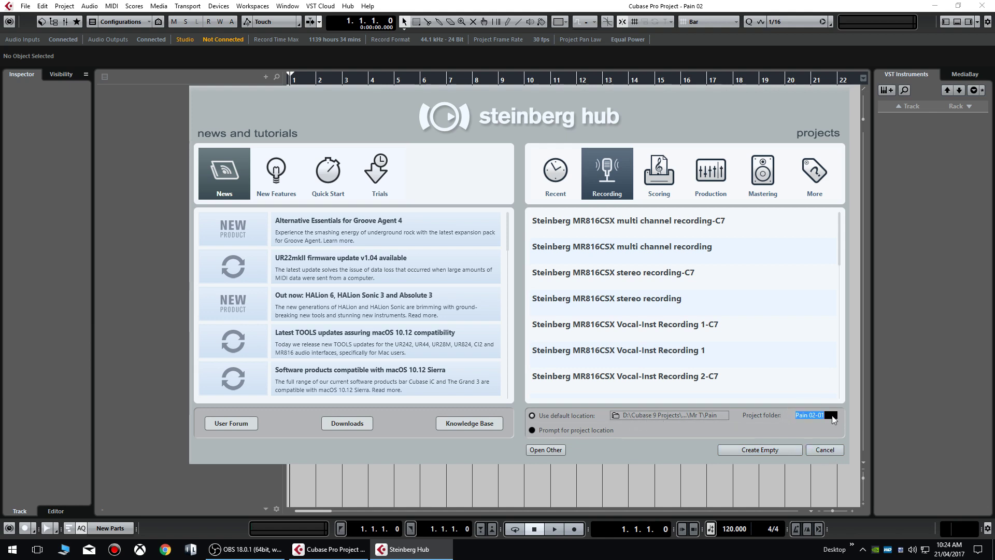